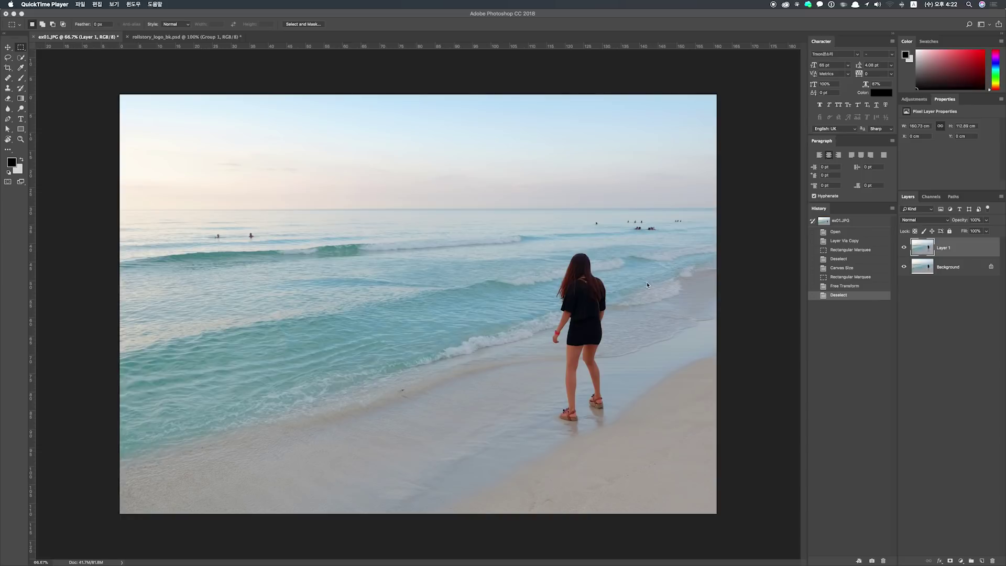
Step: Hide the stretched Layer 1 to reveal the added canvas strip underneath
click(905, 248)
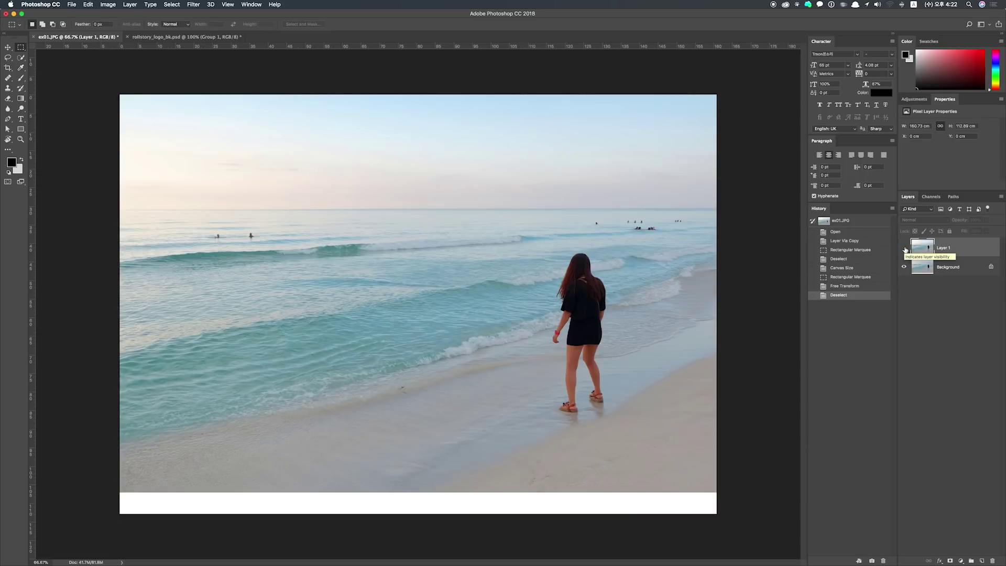
Step: Toggle Layer 1 on and off to compare, then switch to rollstory_logo_bk.psd
click(904, 249)
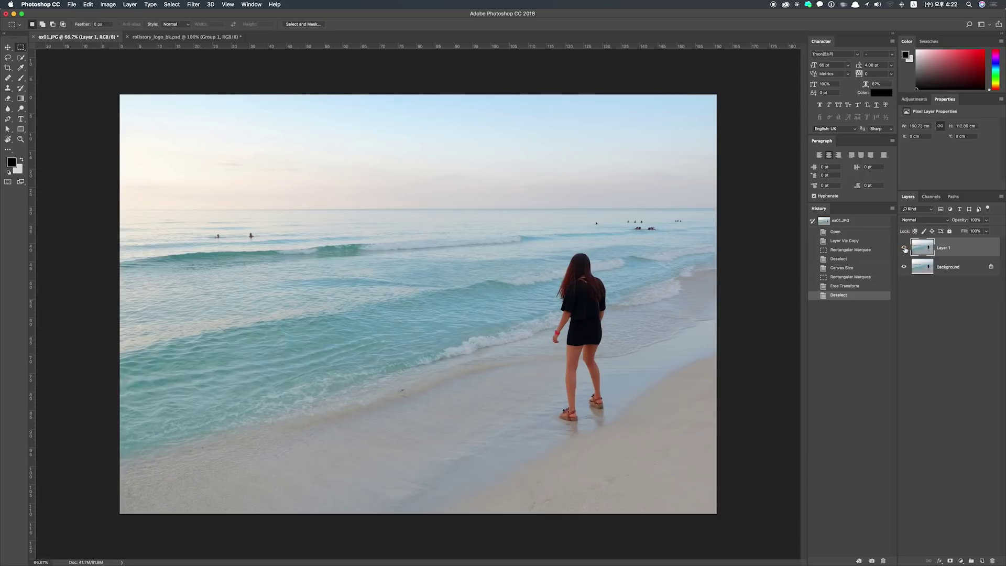
click(905, 249)
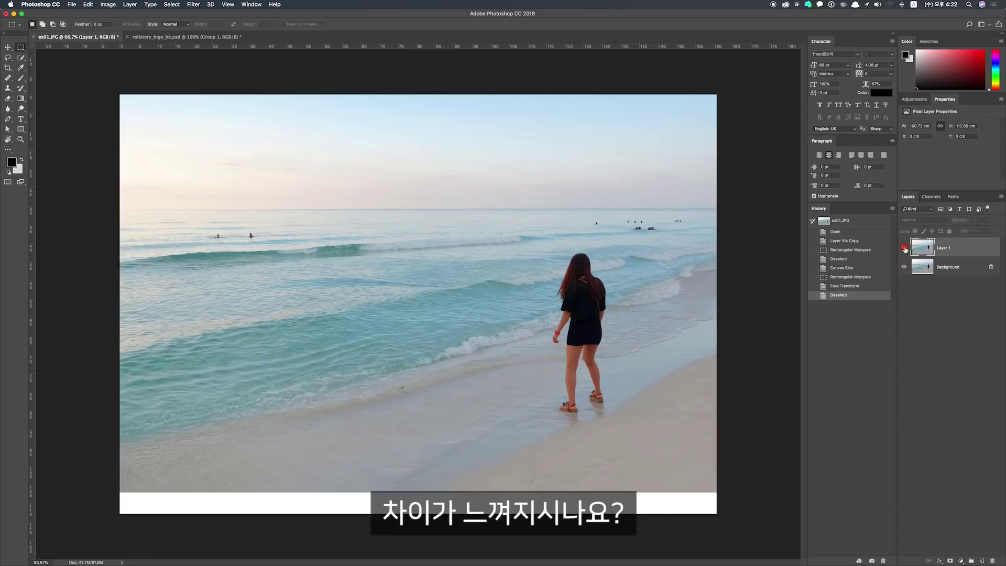
click(905, 248)
click(905, 250)
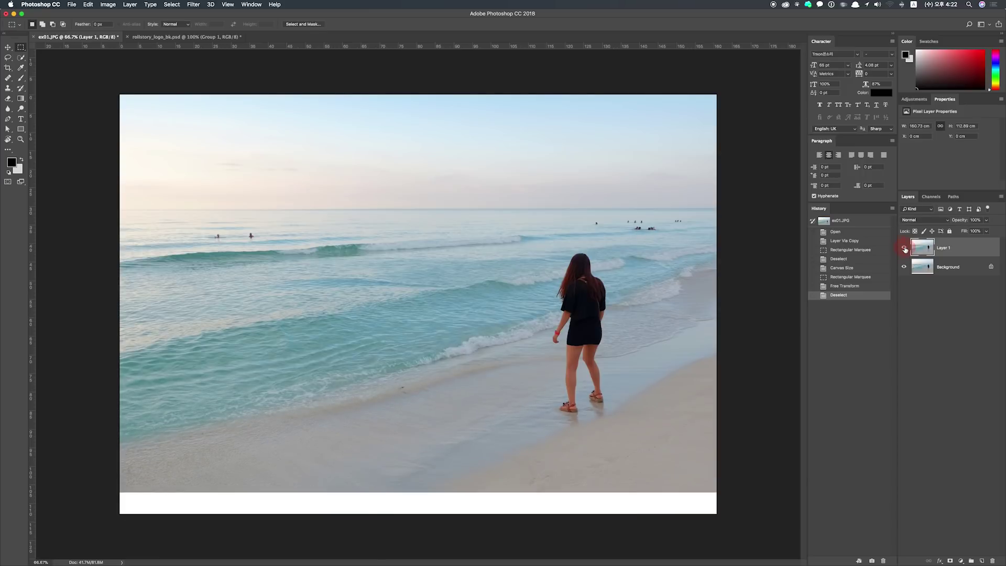
click(905, 249)
key(v)
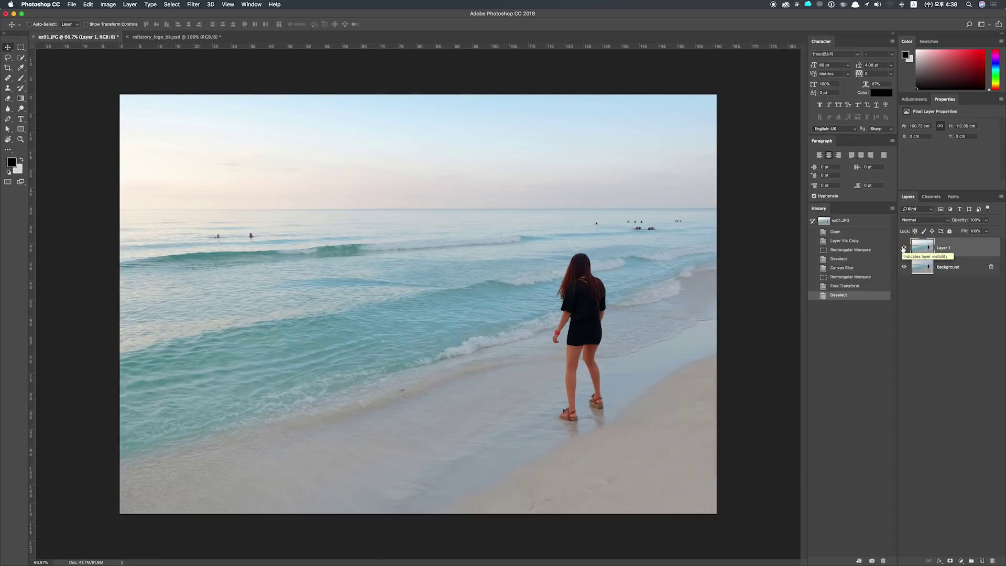
click(186, 37)
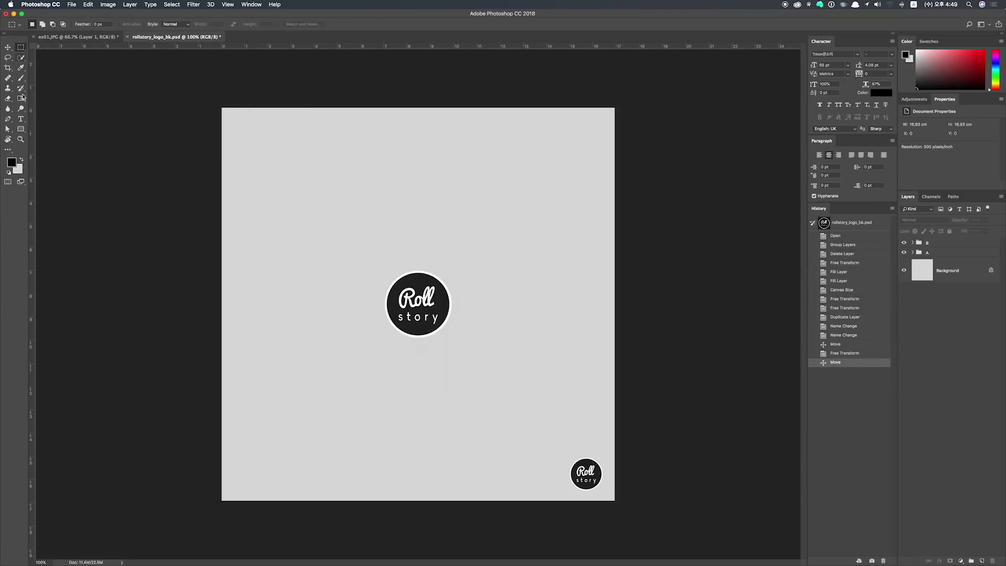
Step: Select the Move tool and start Edit > Free Transform on the central logo
click(7, 47)
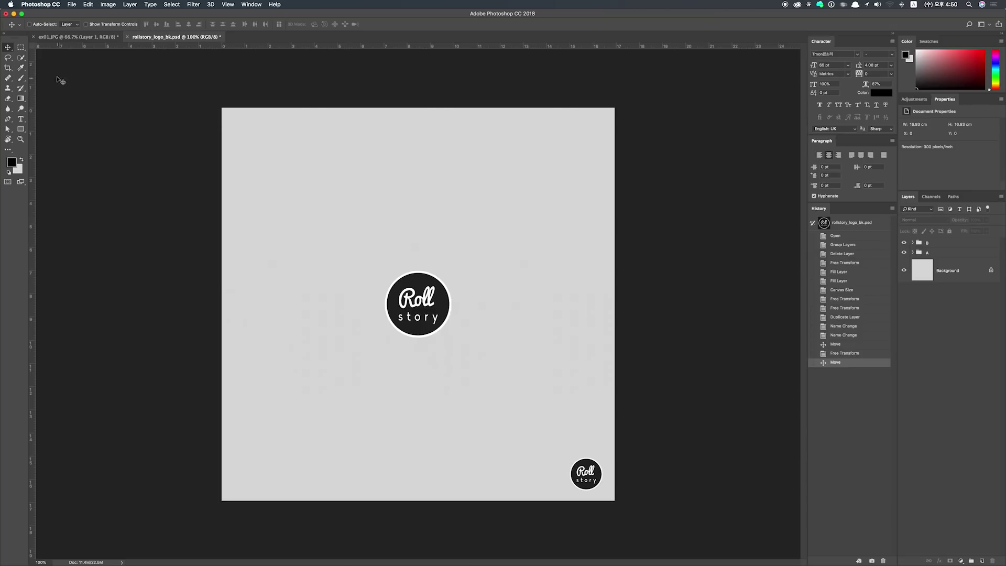
click(8, 48)
key(v)
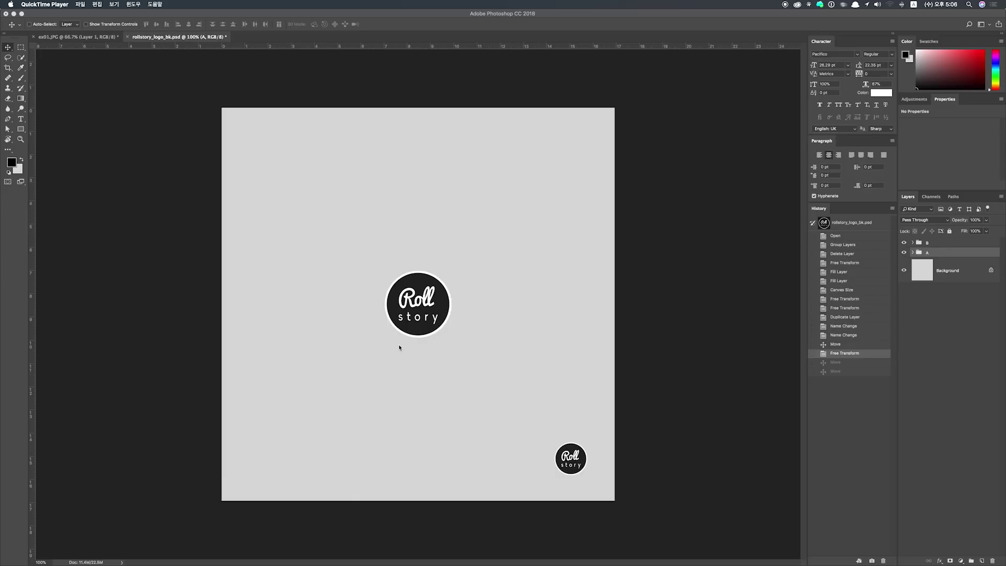
click(8, 48)
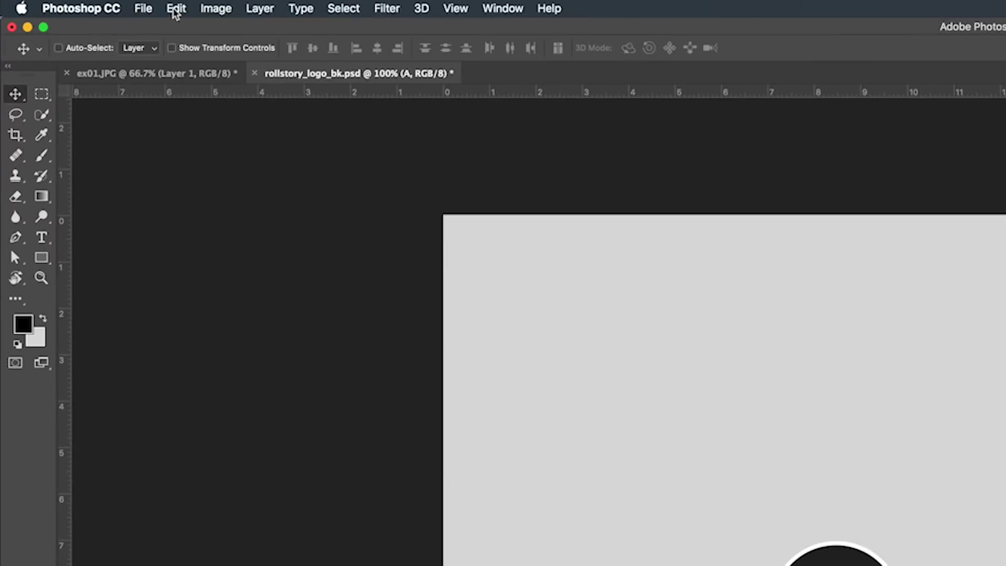
click(177, 10)
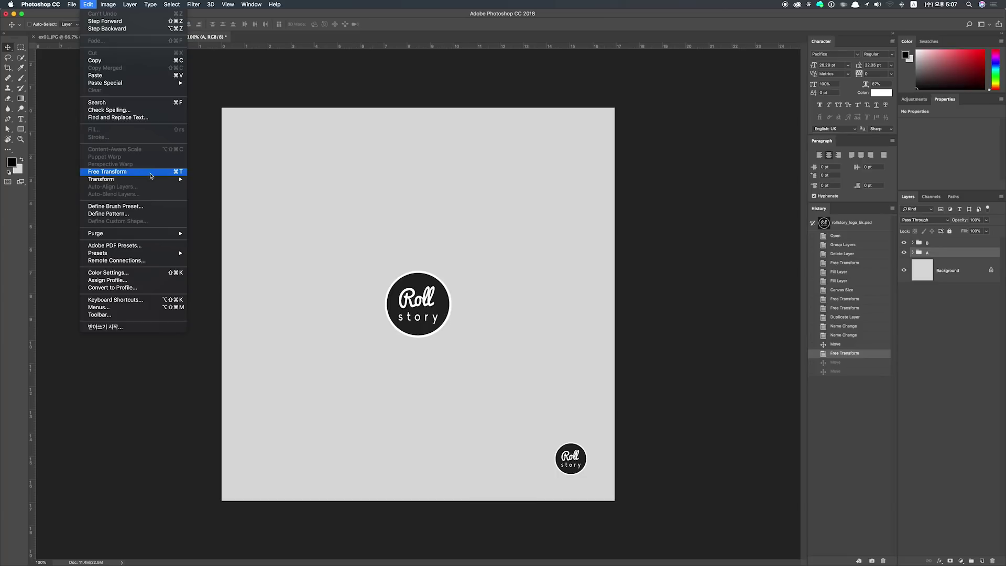
click(150, 175)
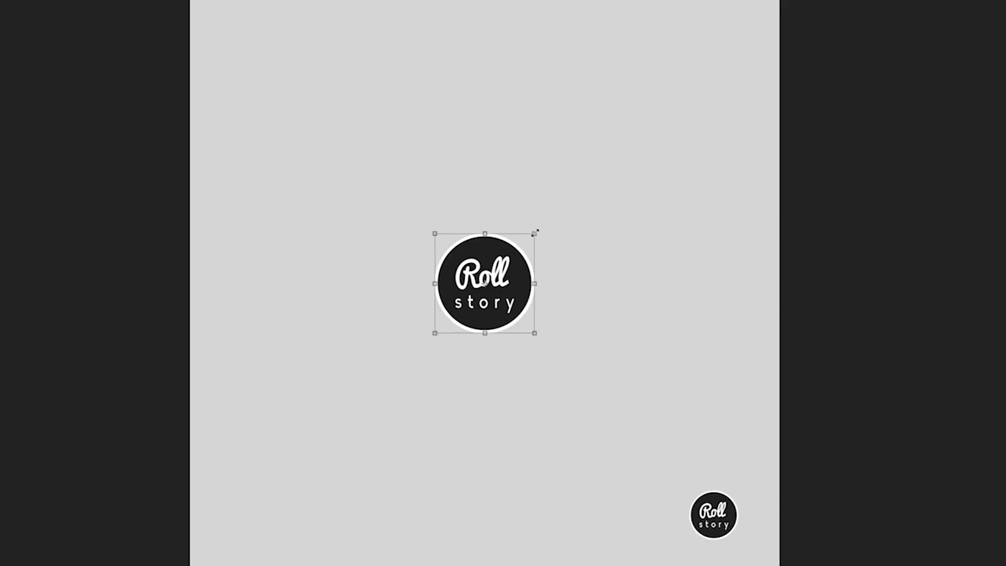
Step: Scale and rotate the central logo, flip it vertically, then enlarge it to about 165%
mouse_move(535, 232)
mouse_down()
mouse_move(635, 134)
mouse_move(494, 190)
mouse_move(618, 243)
mouse_move(709, 262)
mouse_move(573, 119)
mouse_move(548, 58)
mouse_move(545, 139)
mouse_move(572, 194)
mouse_up()
mouse_move(543, 227)
mouse_down()
mouse_move(550, 219)
mouse_move(548, 305)
mouse_move(497, 350)
mouse_move(370, 298)
mouse_move(411, 198)
mouse_move(508, 189)
mouse_move(507, 206)
mouse_up()
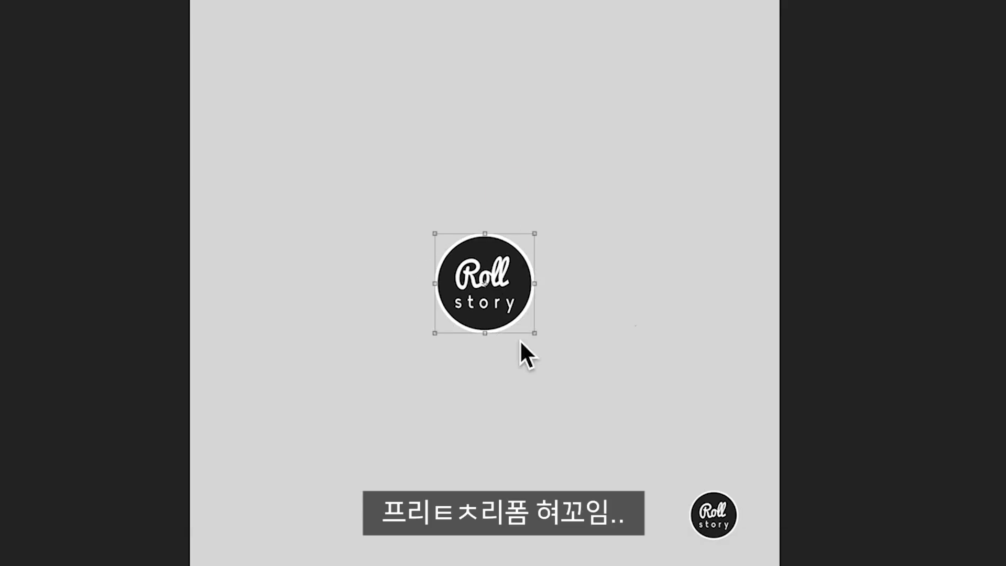
right_click(523, 278)
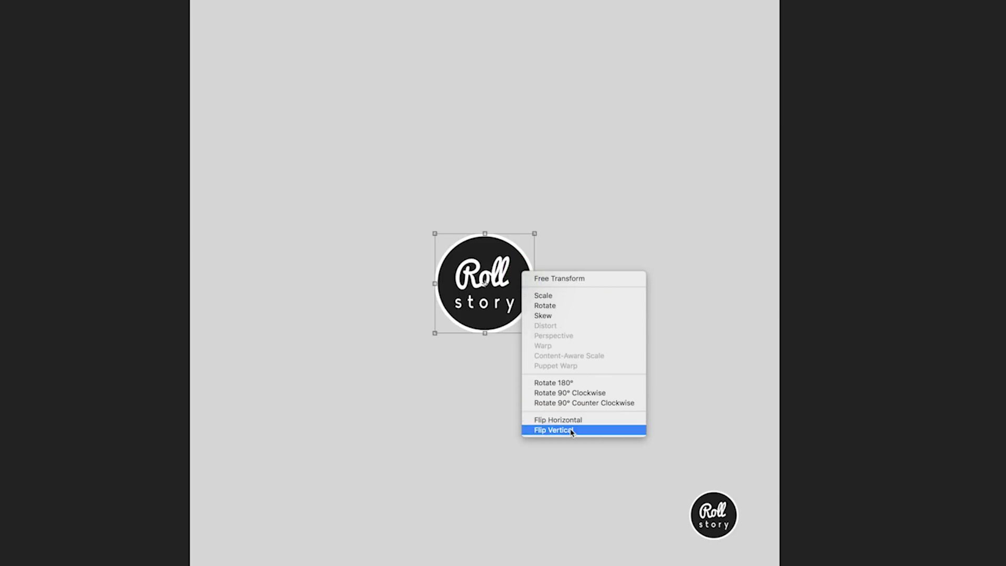
click(590, 433)
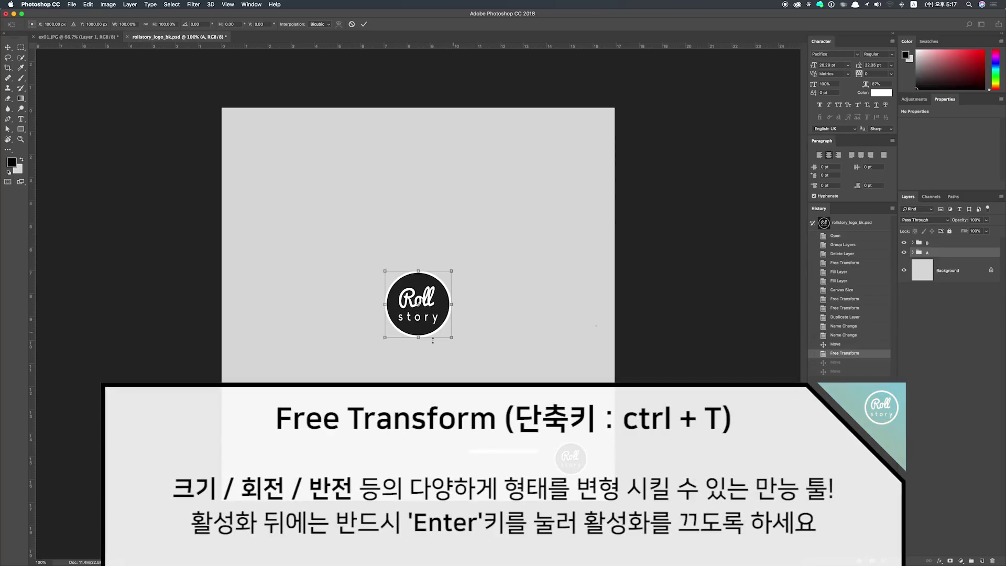
drag(452, 270, 495, 228)
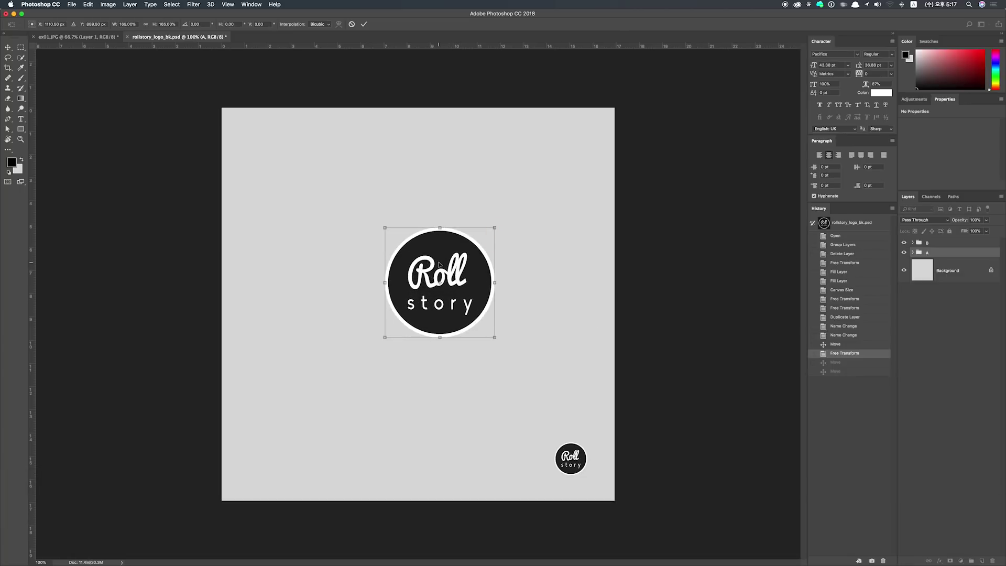
Step: Commit the enlarged logo, nudge it left and down, then close the ex01.JPG beach photo
key(Return)
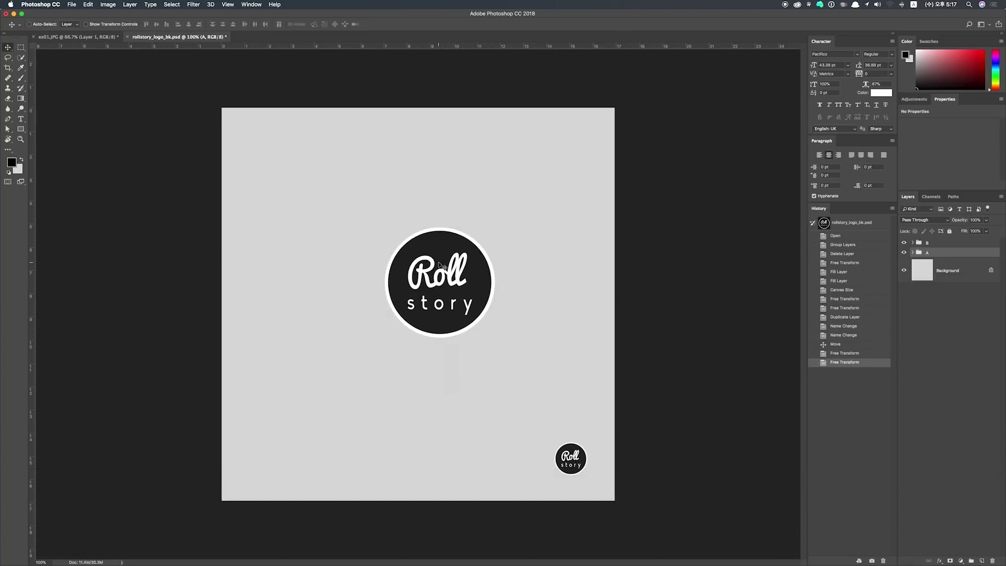
drag(439, 266, 428, 299)
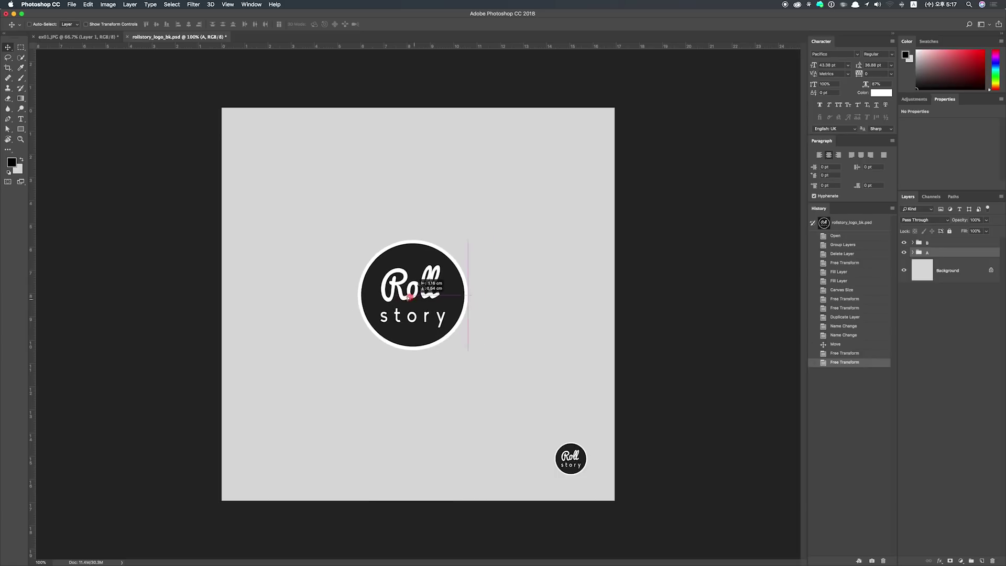
key(ctrl+t)
key(ctrl+t)
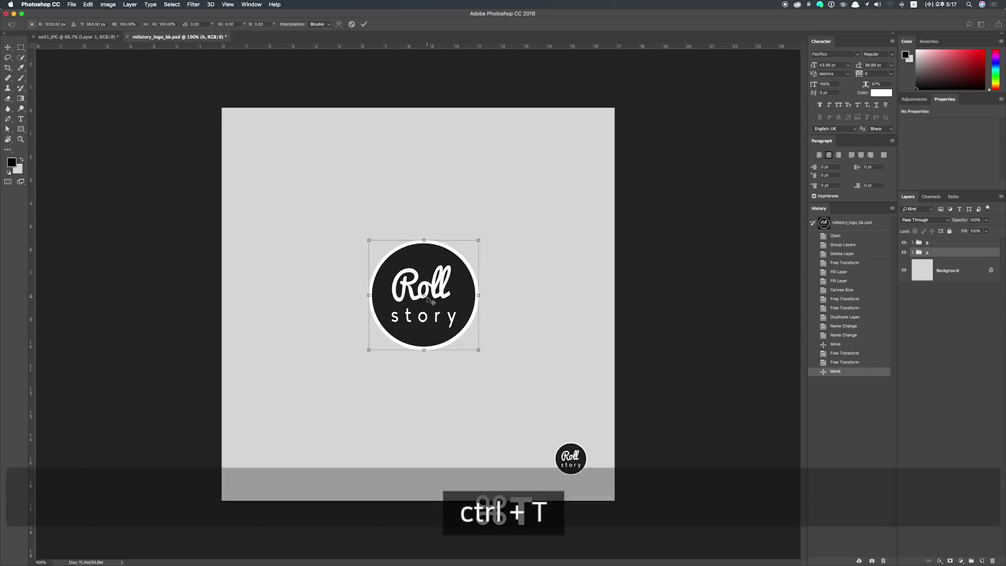
key(Return)
key(ctrl+t)
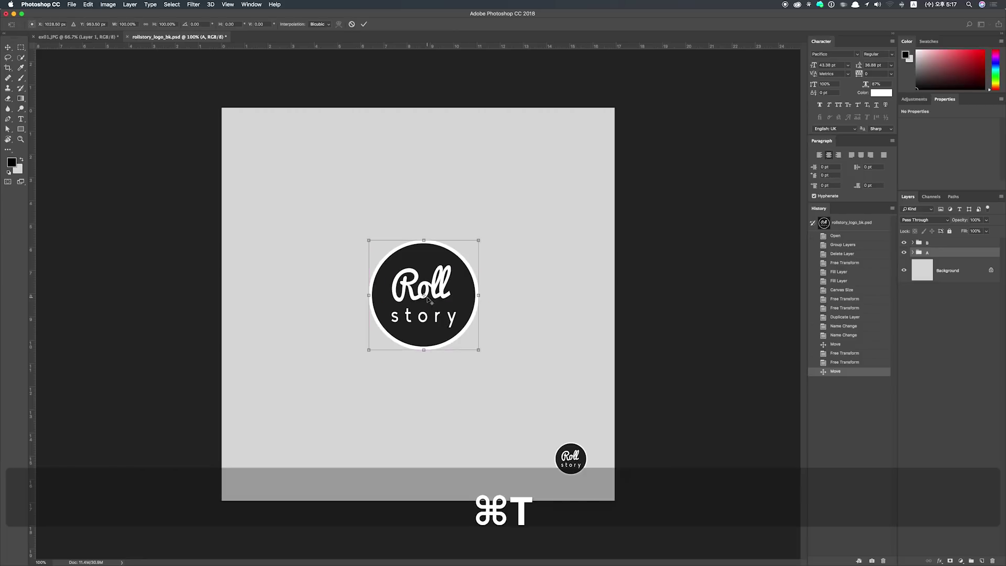
key(Return)
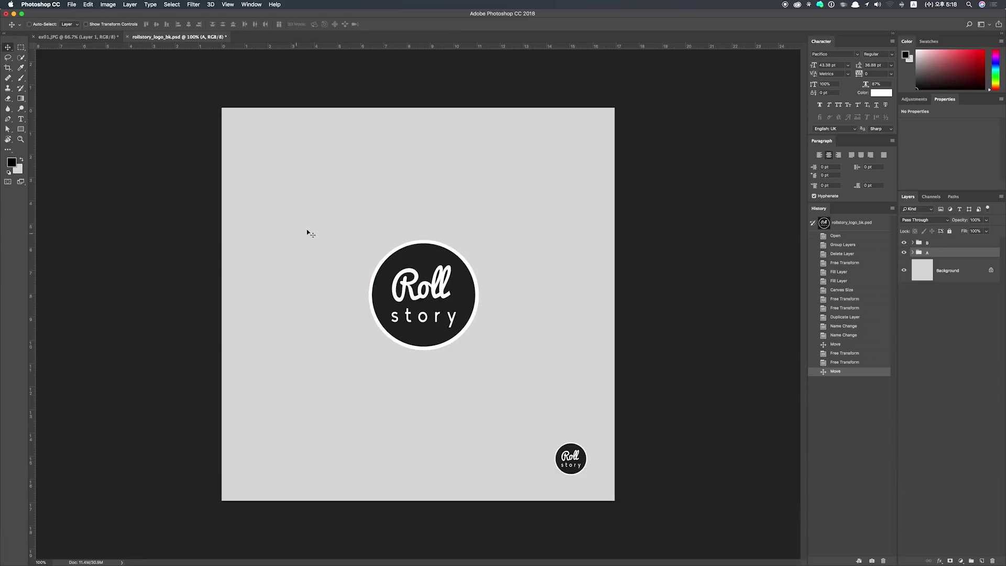
click(79, 37)
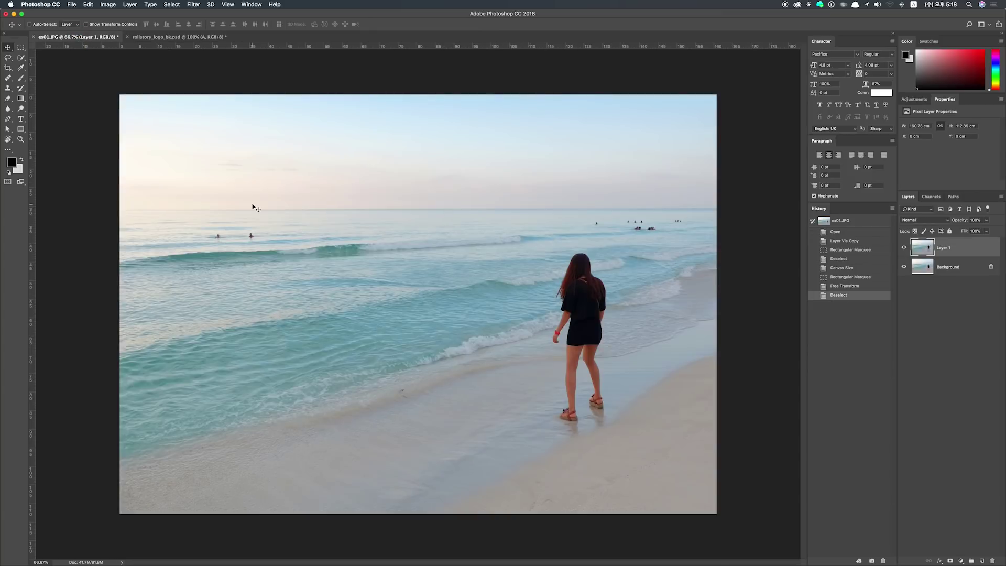
click(34, 37)
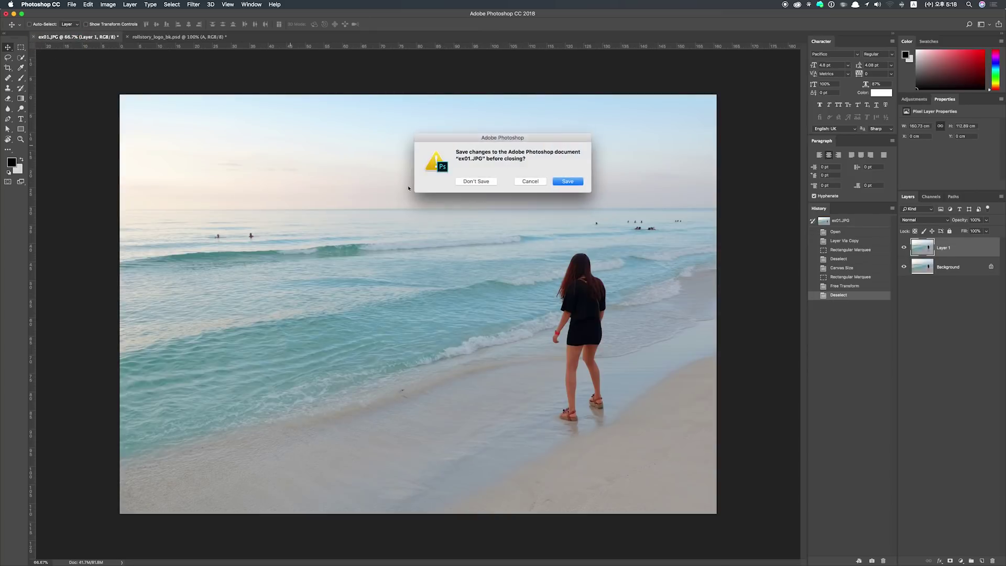
Step: Discard changes to both the beach photo and rollstory_logo_bk.psd as they close
click(470, 182)
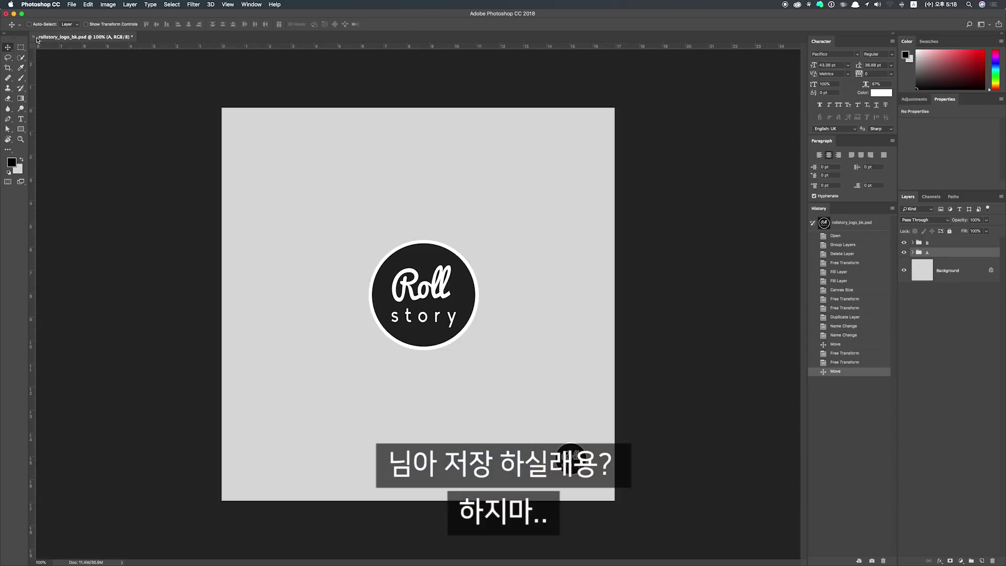
click(33, 38)
click(474, 180)
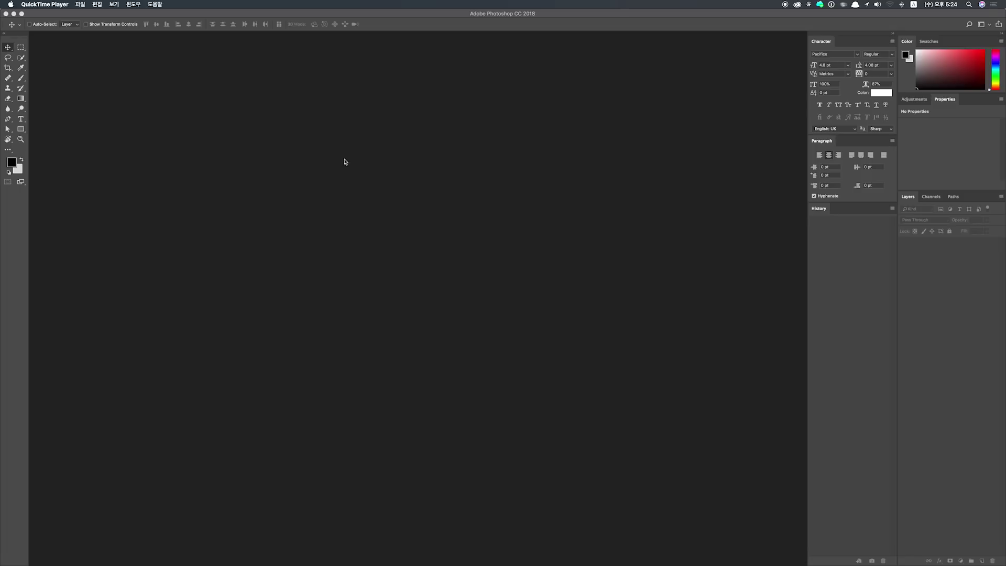
click(331, 174)
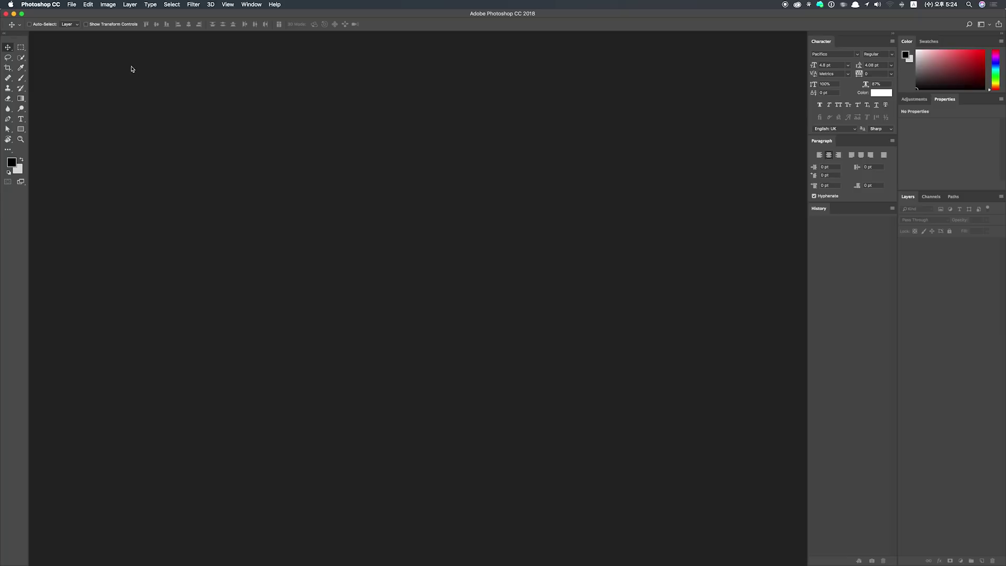
Step: Open ex01.JPG through File > Open, then close it again with Cmd+W
click(72, 5)
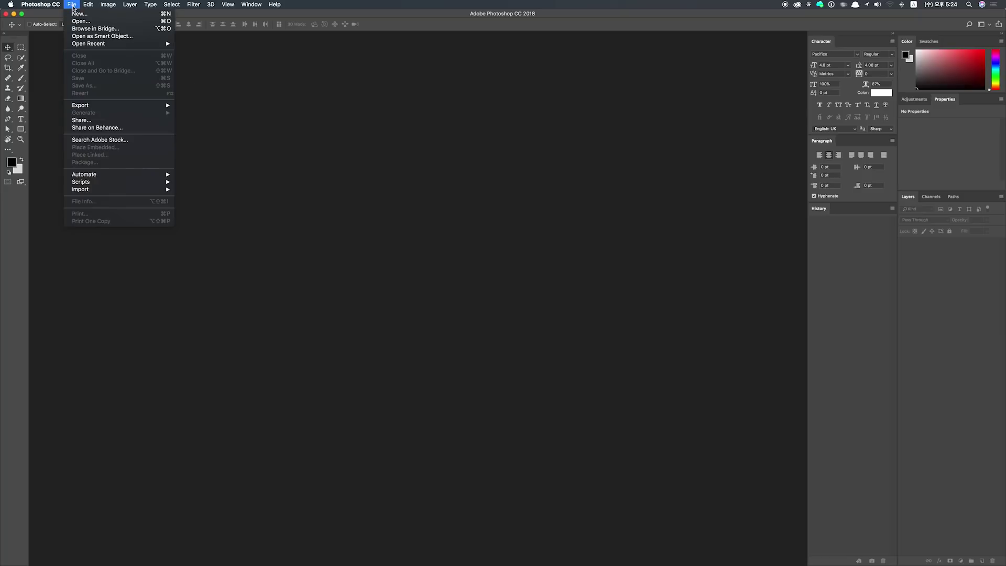
click(78, 21)
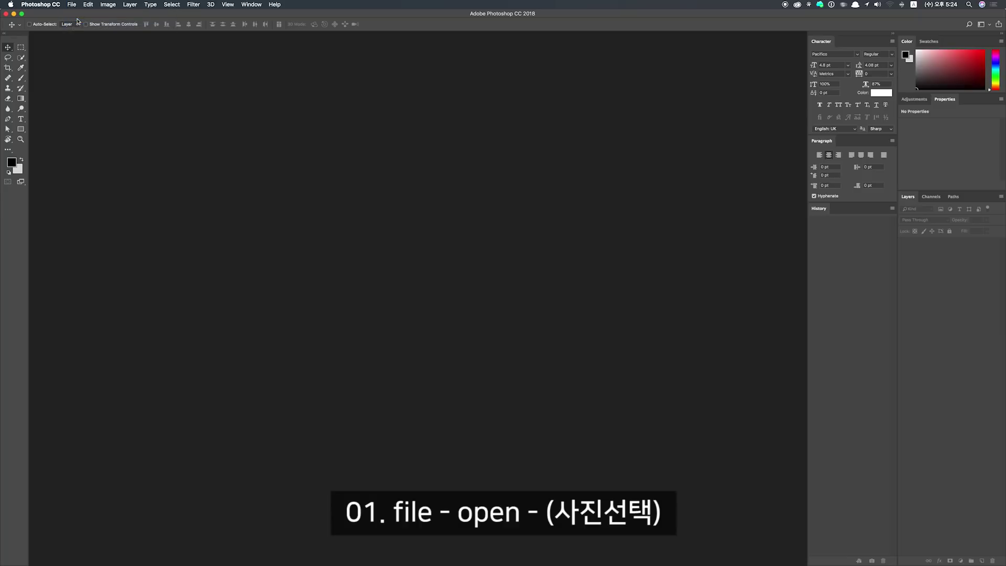
click(490, 136)
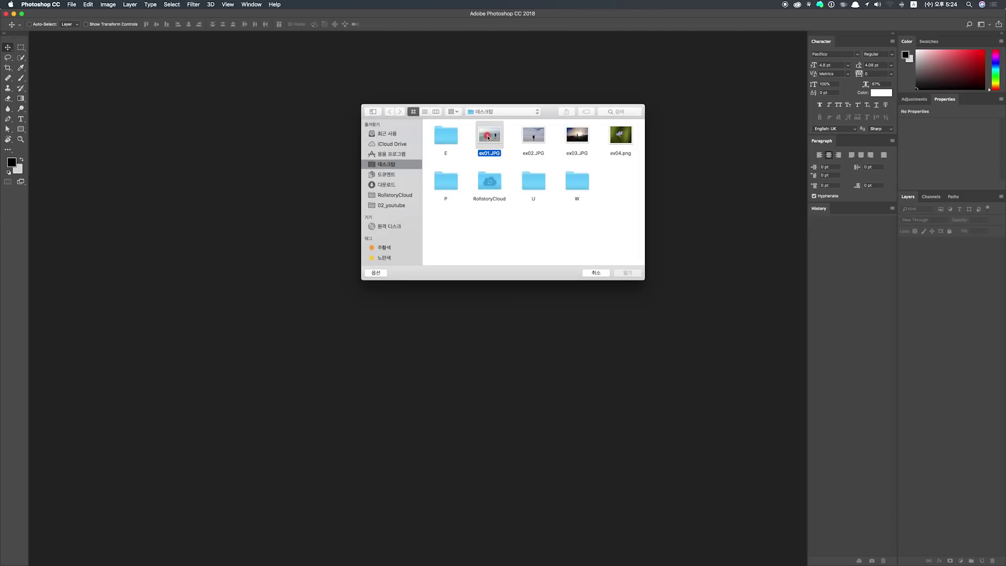
click(625, 273)
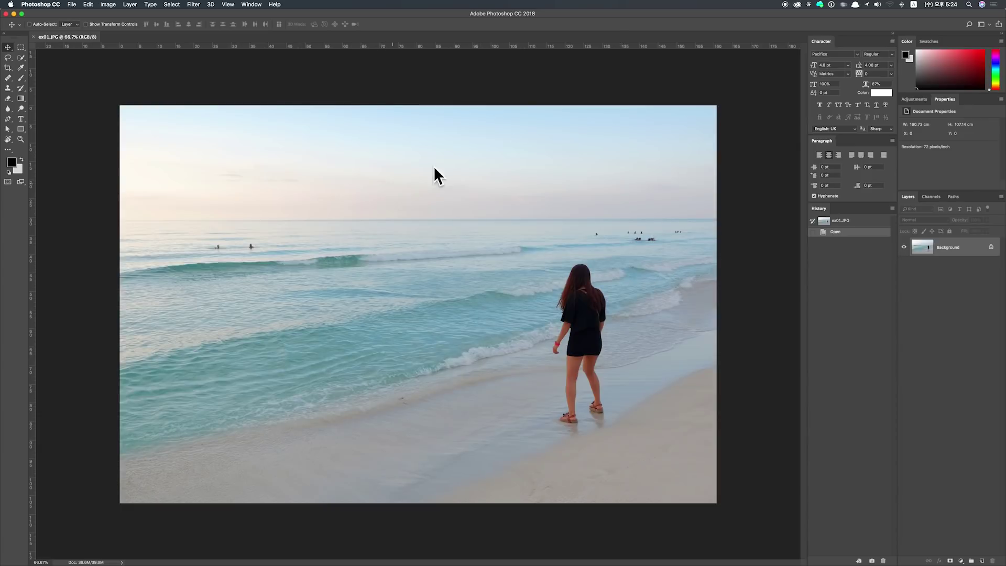
key(super+w)
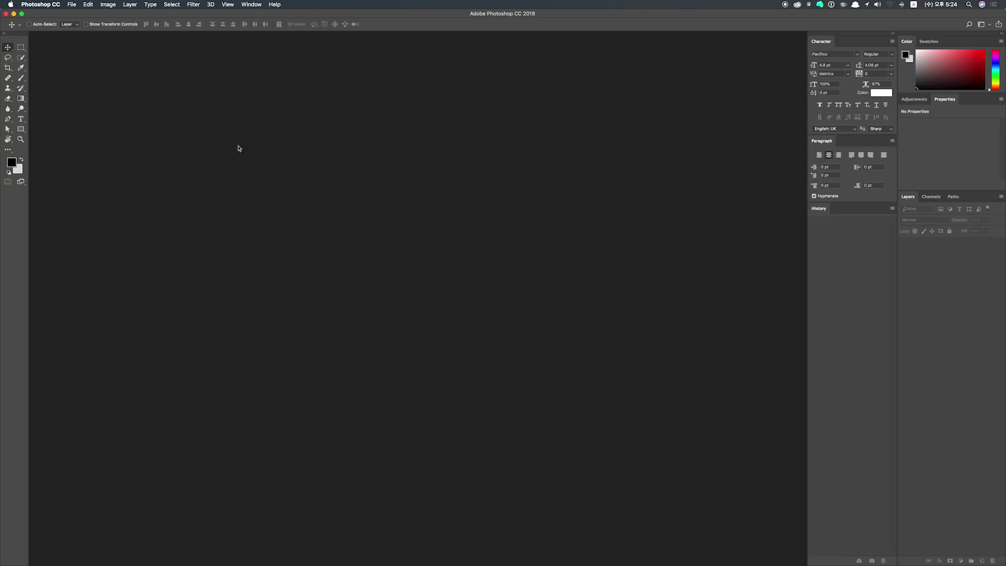
double_click(432, 237)
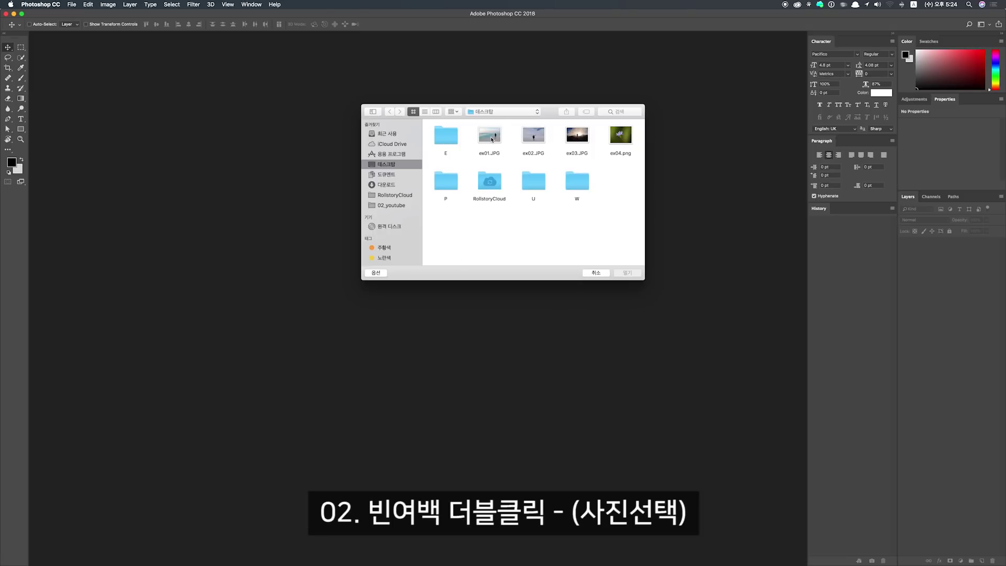
Step: Select ex01.JPG in the Open dialog and confirm opening it
click(492, 139)
click(623, 272)
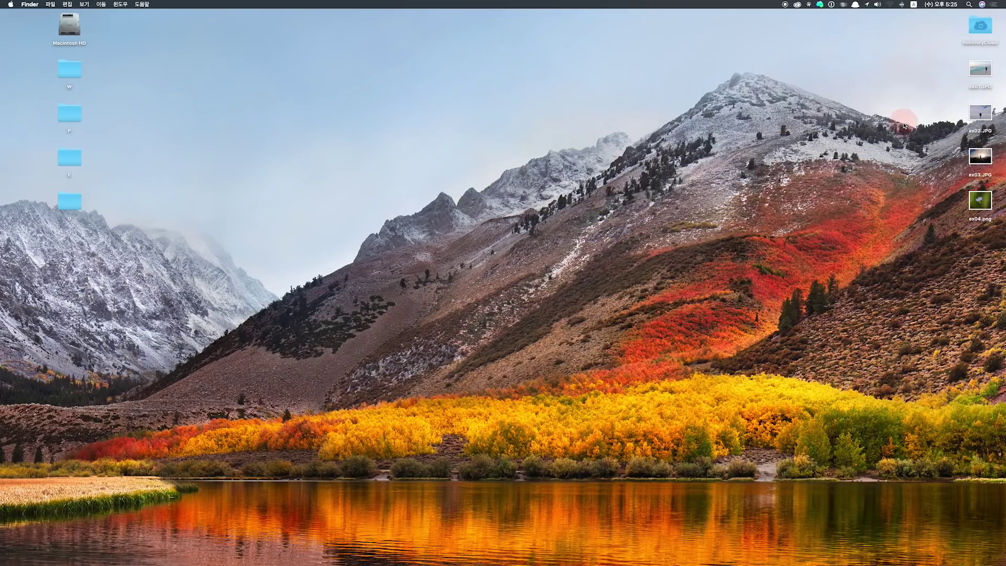
Step: Drag ex01.JPG from the desktop onto Photoshop's Dock icon to open it
drag(981, 72, 425, 561)
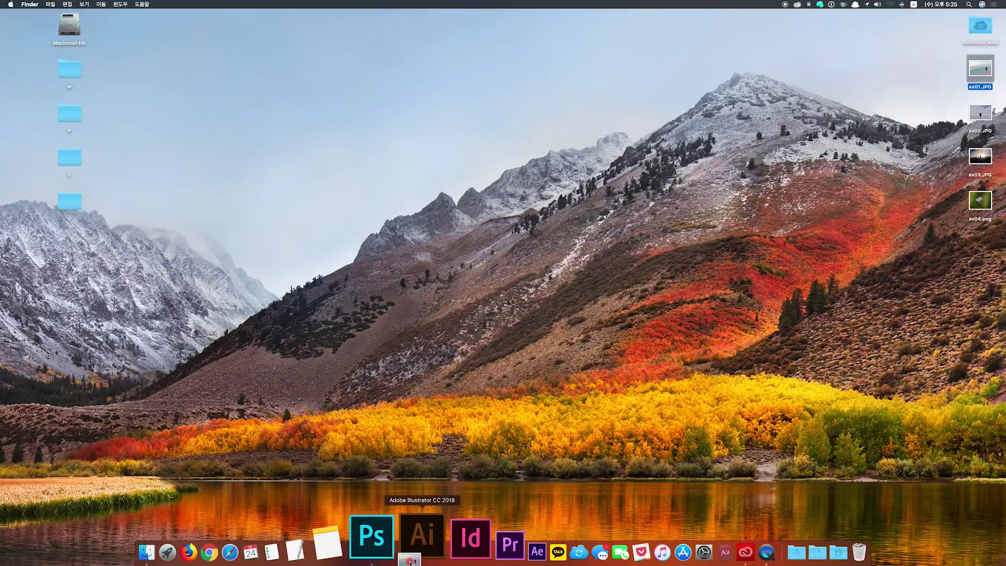
drag(424, 561, 390, 534)
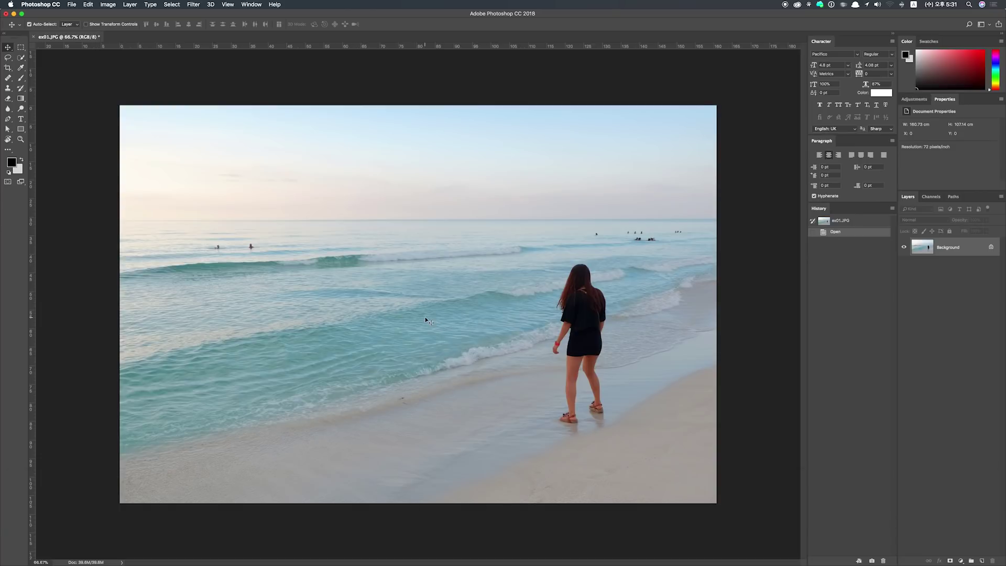
Step: Duplicate the beach photo to Layer 1, stretch it downward, then delete that layer
key(super+j)
key(super+t)
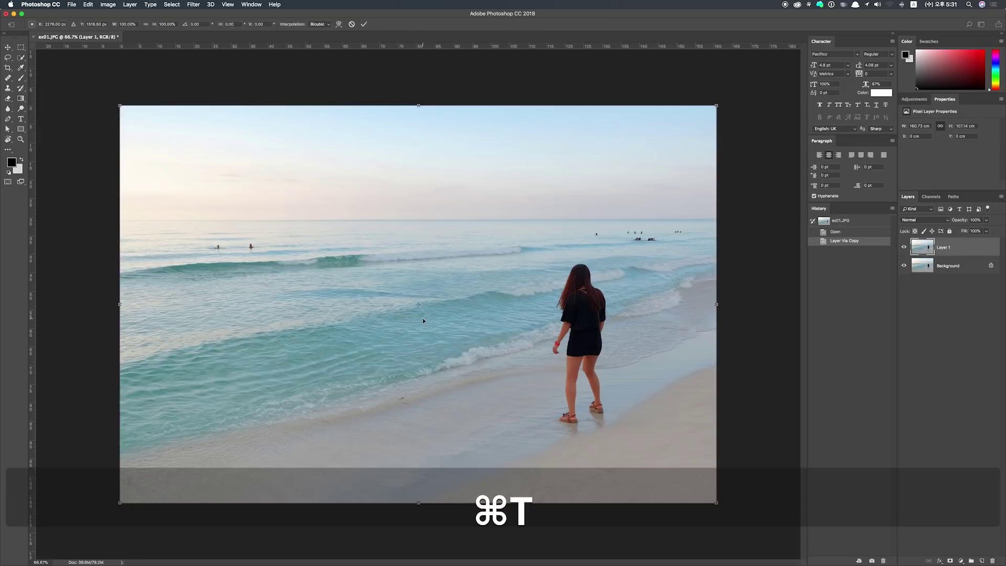
drag(418, 503, 418, 564)
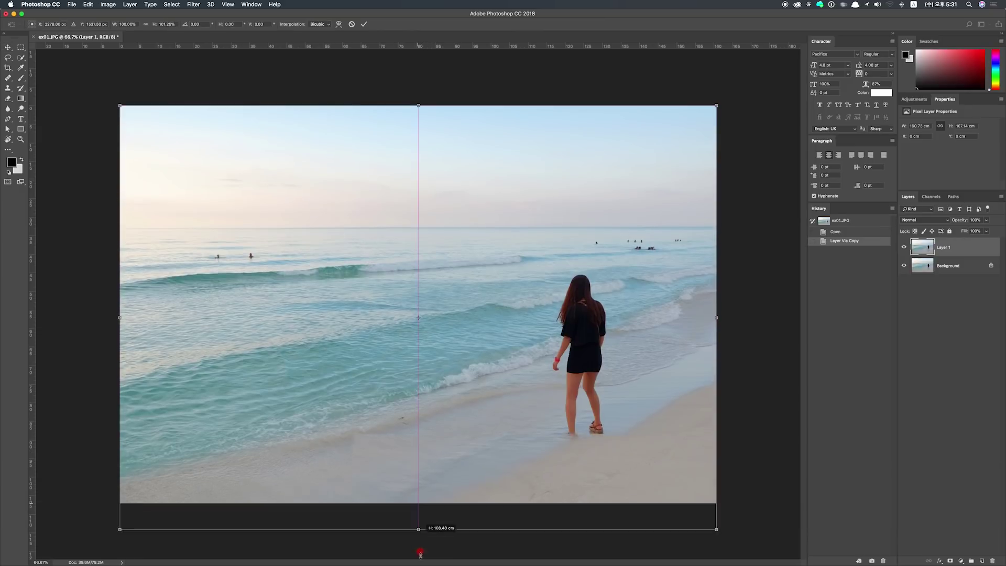
key(Return)
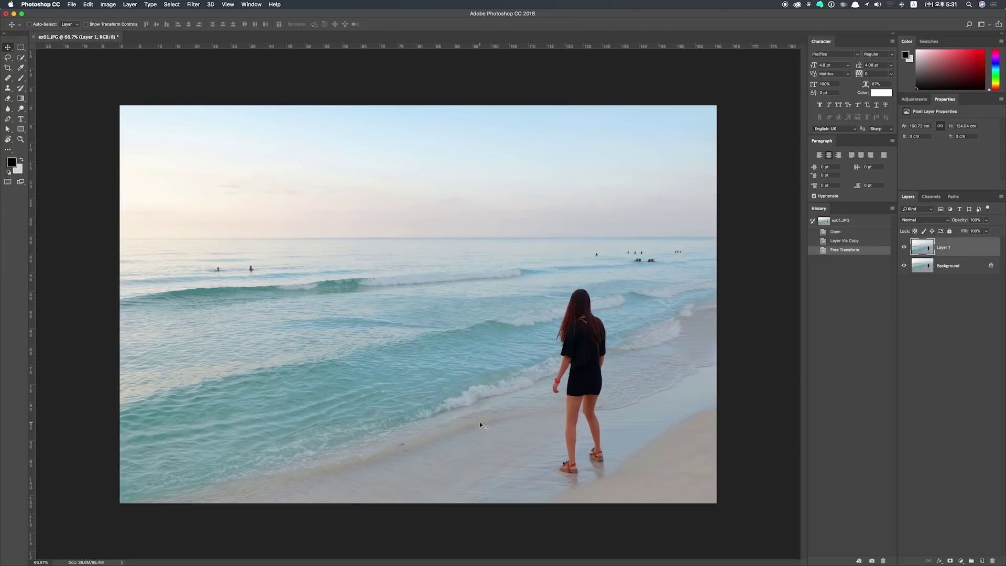
key(BackSpace)
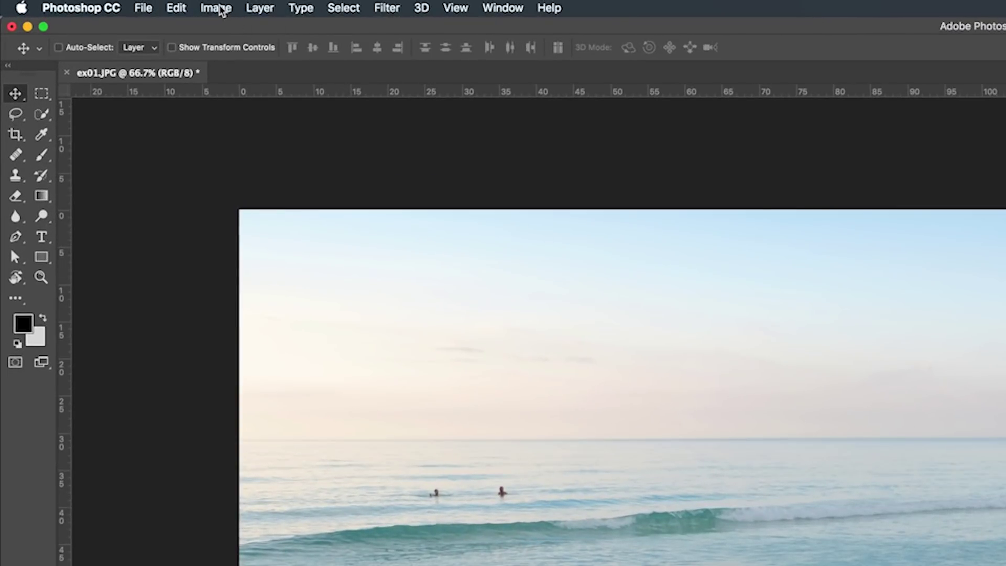
click(221, 8)
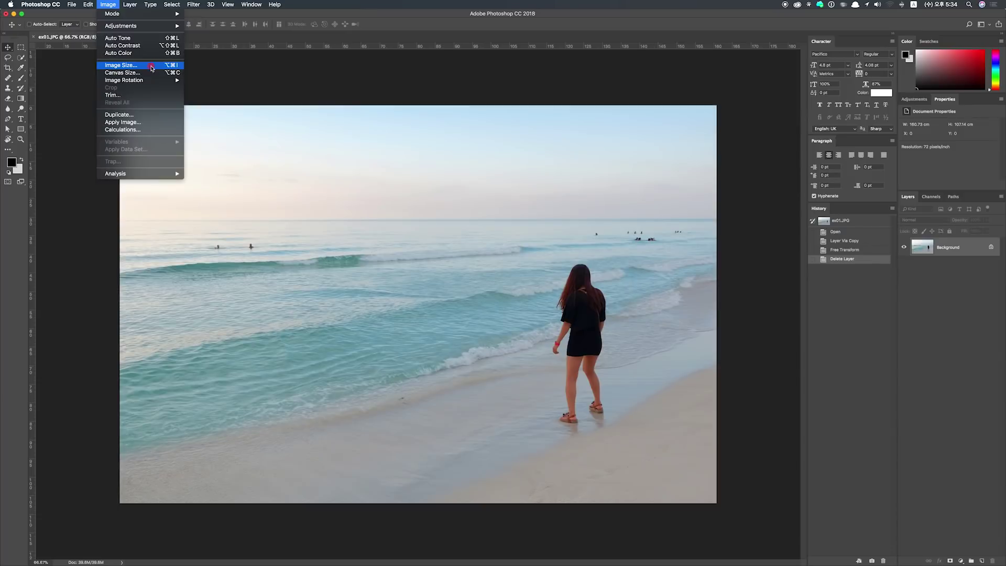
click(293, 131)
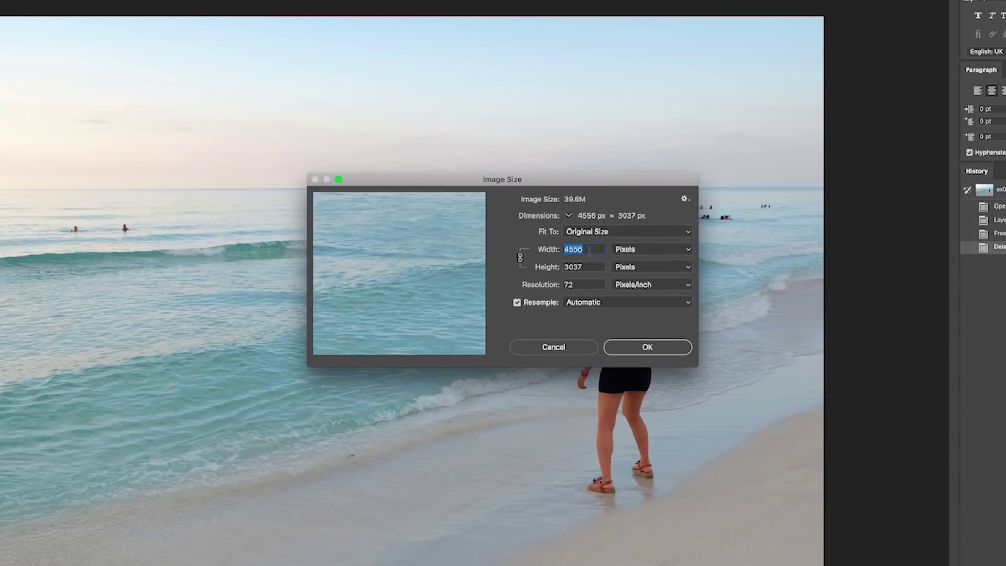
click(594, 268)
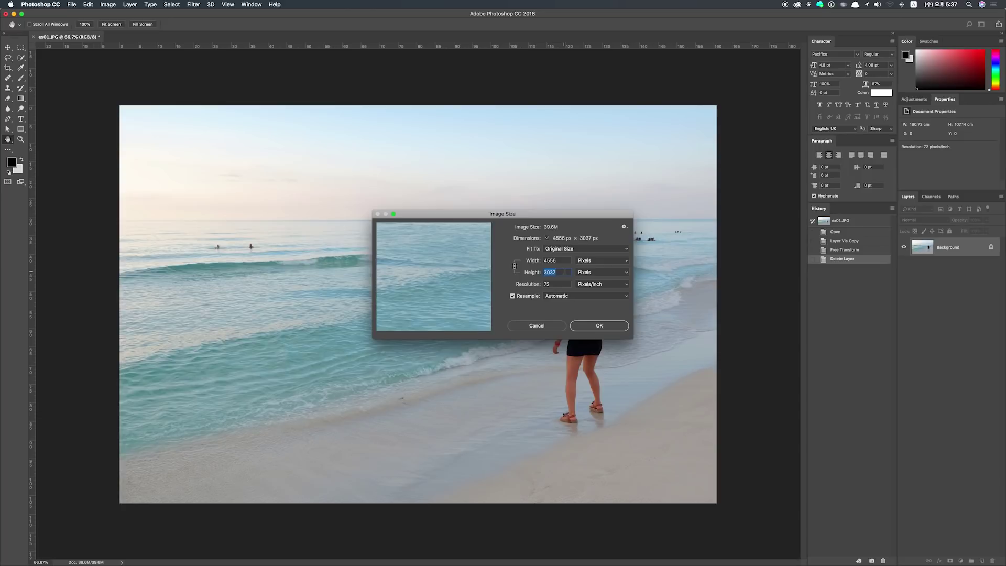
click(537, 327)
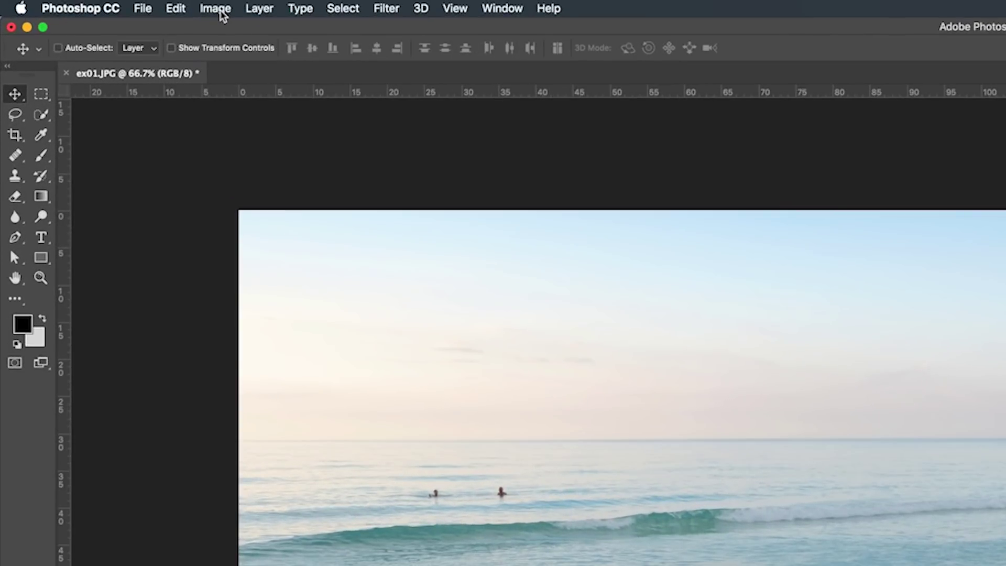
Step: Set the beach photo's canvas height to 4000 pixels, with units switched to pixels
click(109, 6)
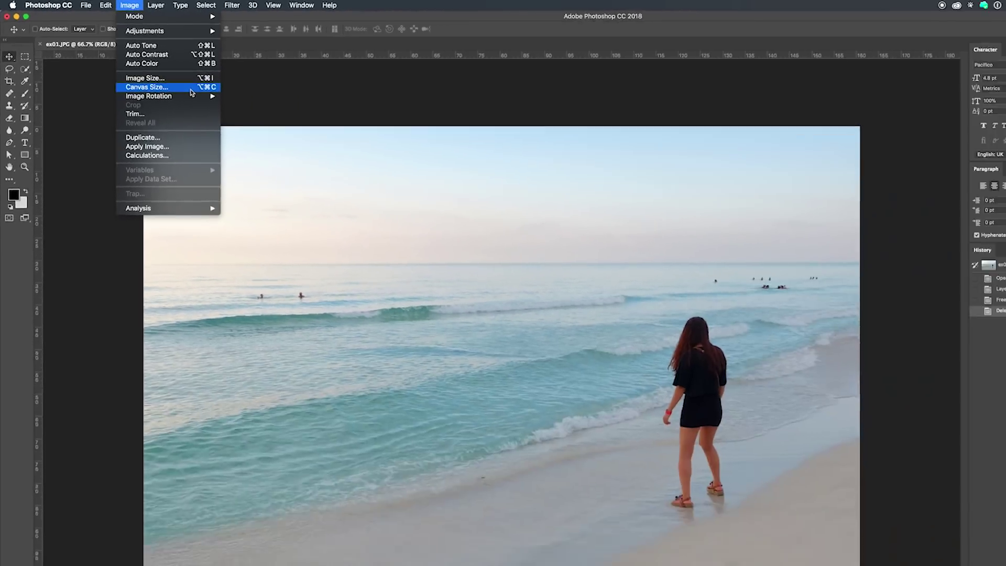
click(319, 152)
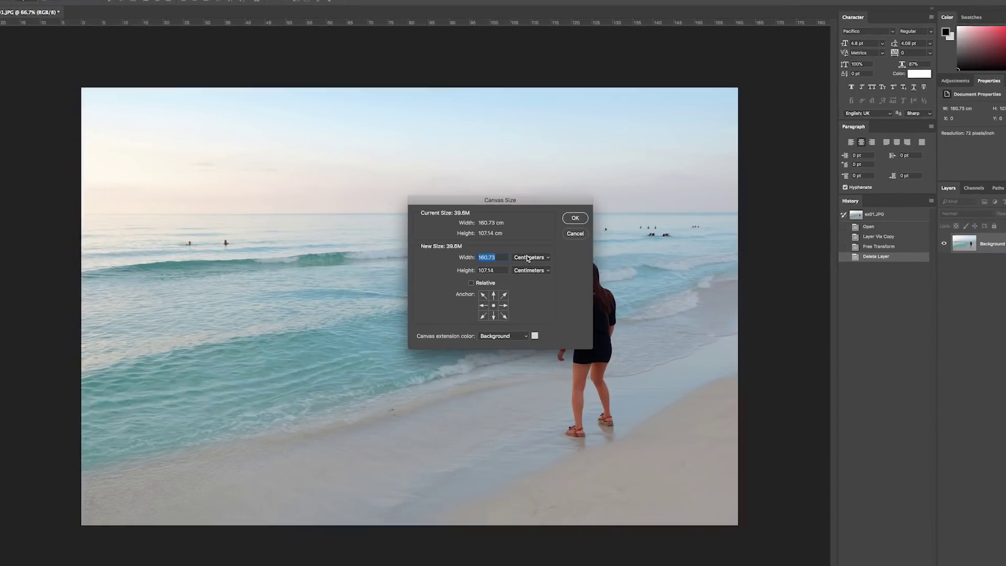
click(528, 258)
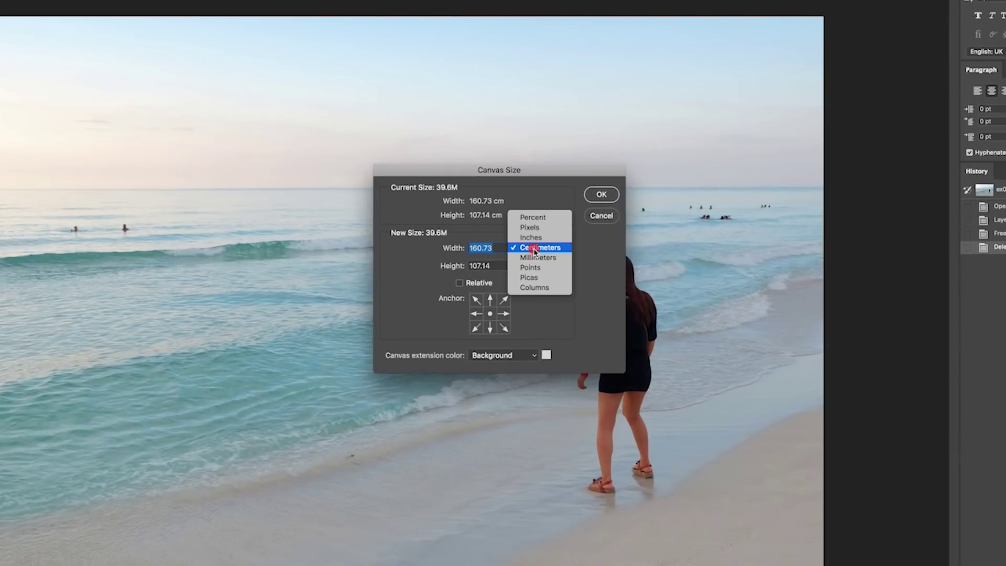
click(533, 242)
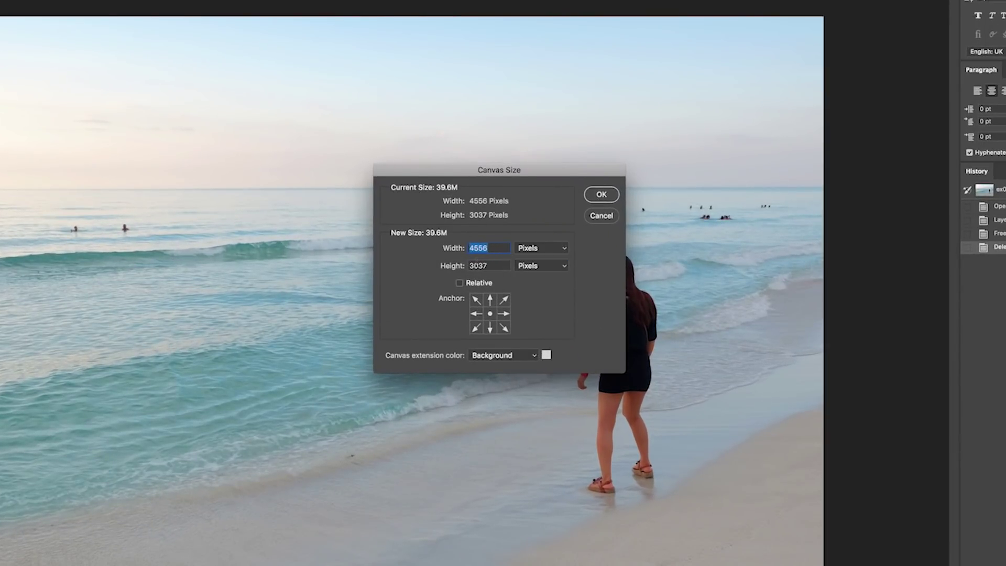
double_click(478, 248)
double_click(479, 266)
double_click(496, 248)
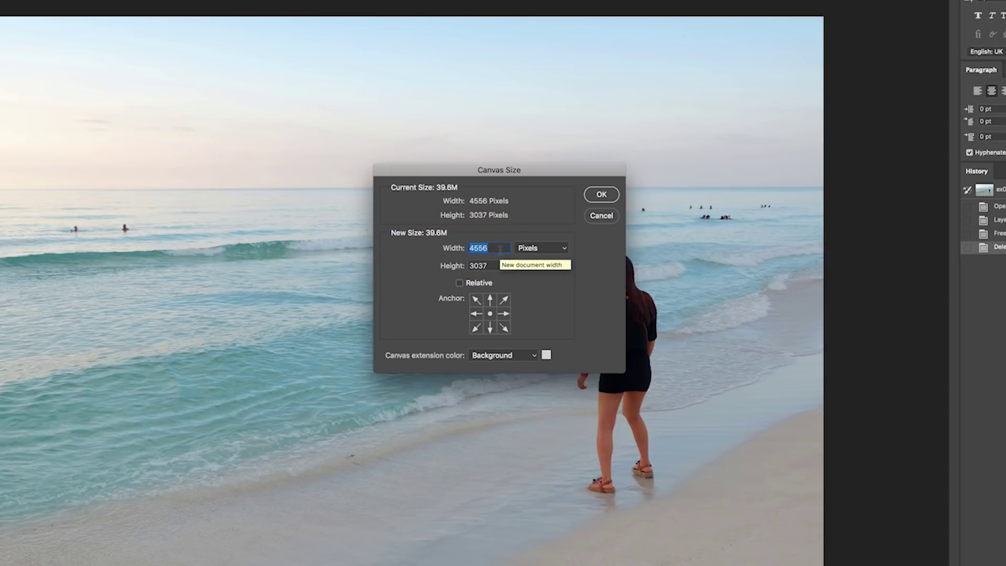
click(497, 266)
double_click(472, 265)
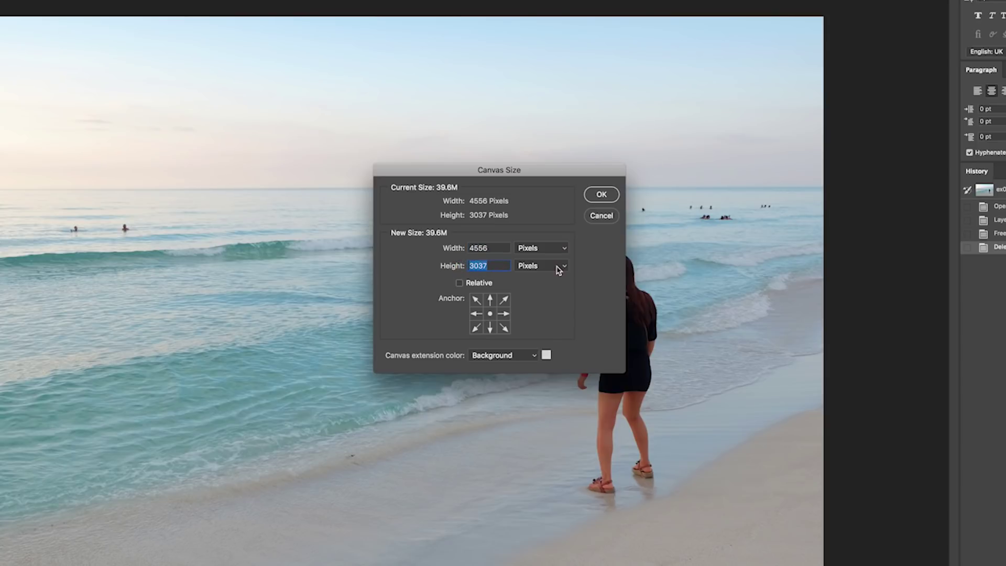
text(4000)
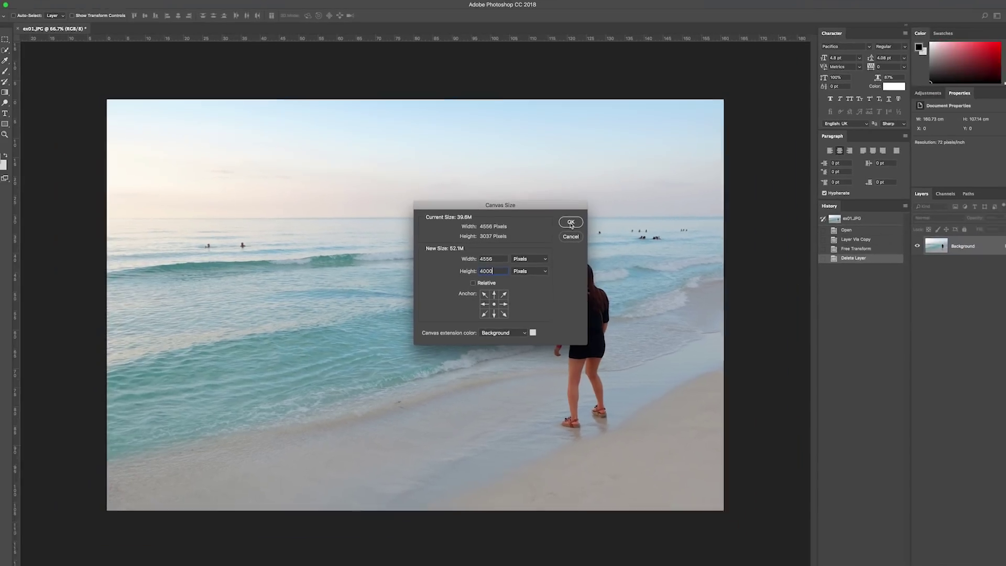
click(570, 223)
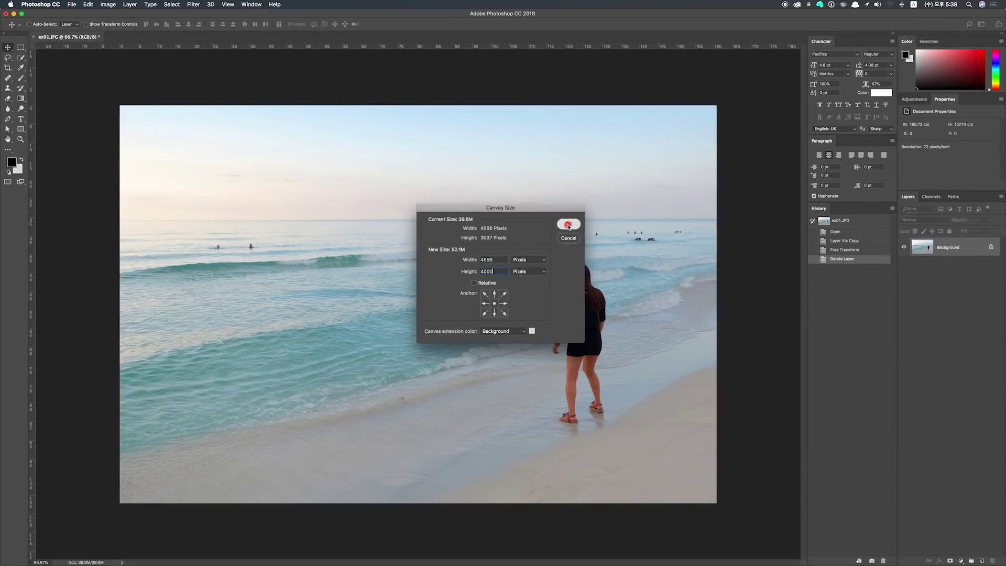
key(super+minus)
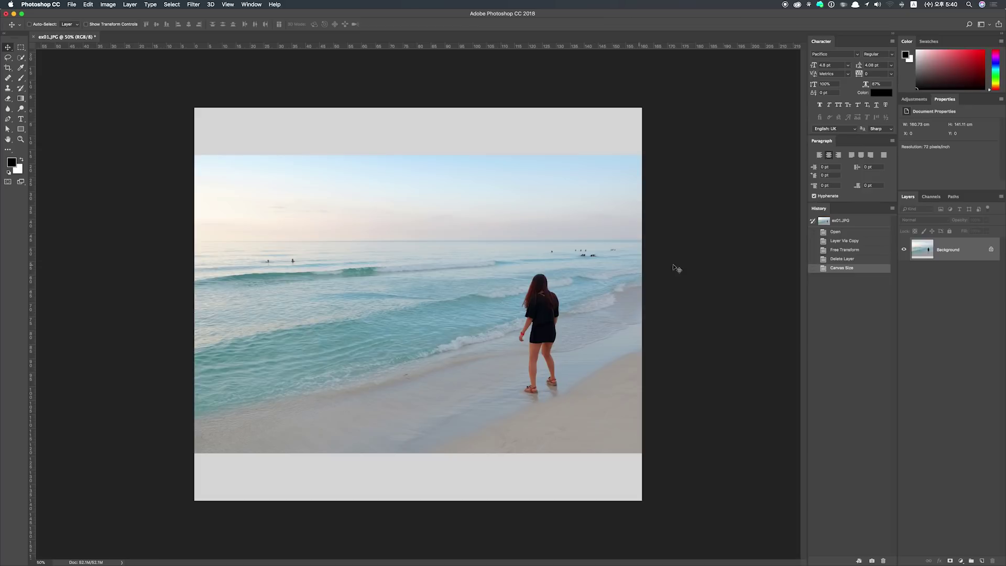
Step: Revert the beach photo to its Open history state, removing the added canvas bands
click(833, 232)
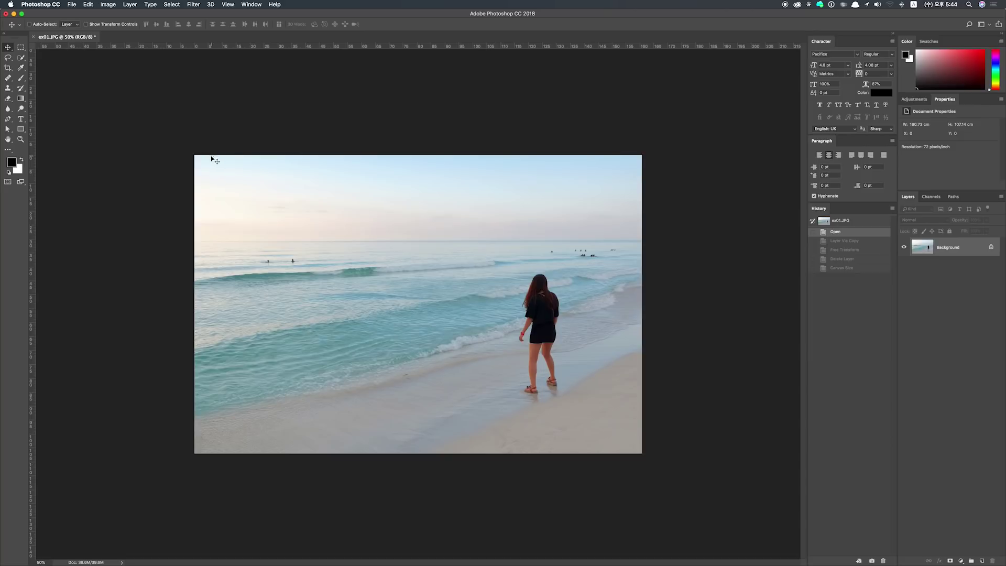
click(108, 4)
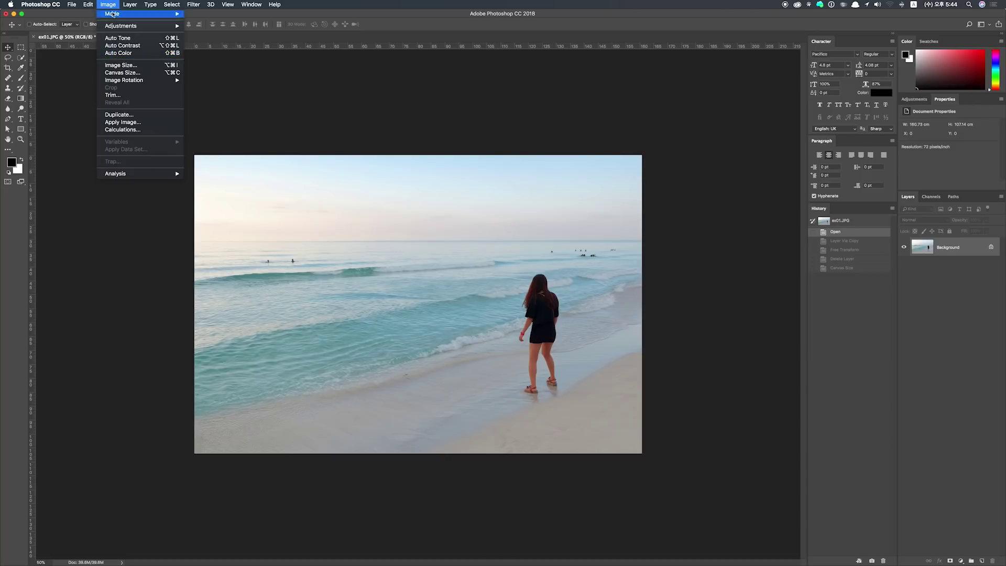
Step: Try a centred 3250-pixel canvas height, adding white bands top and bottom
click(134, 74)
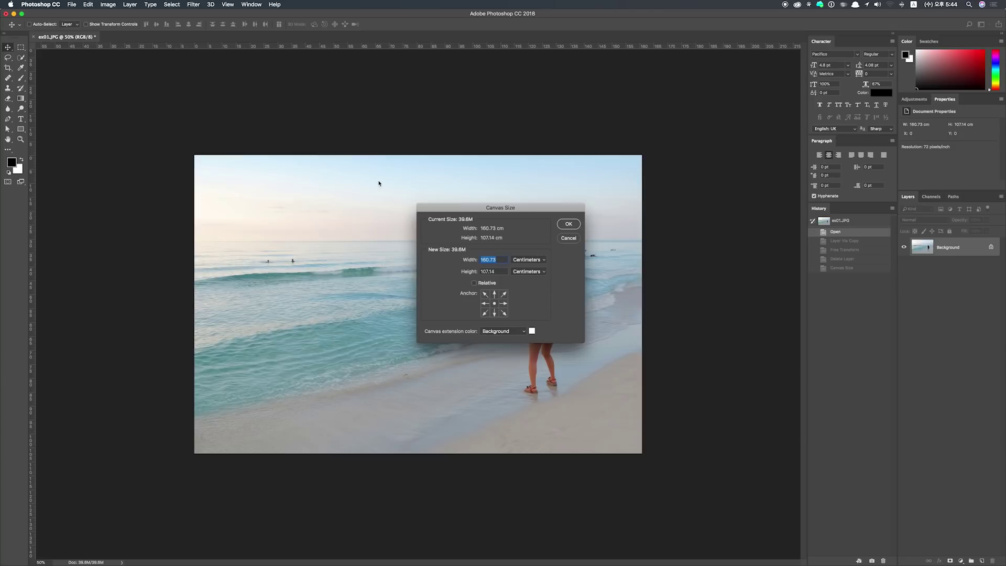
click(533, 261)
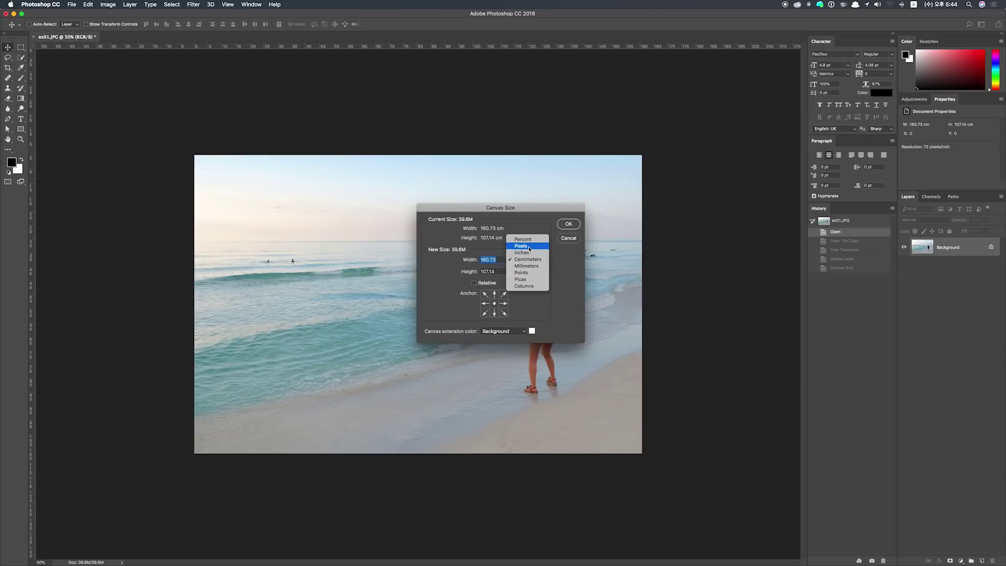
click(529, 246)
double_click(493, 270)
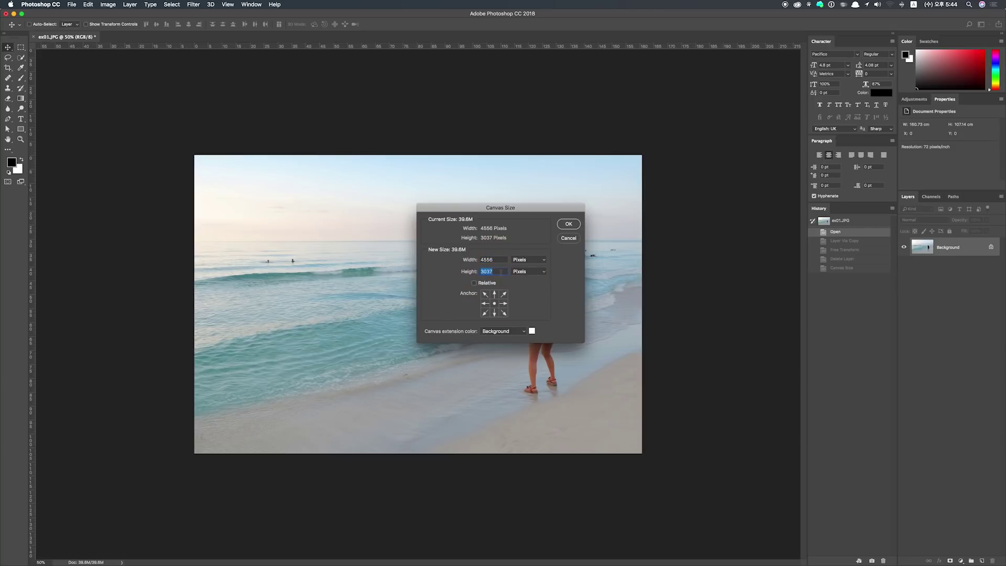
text(3250)
click(567, 225)
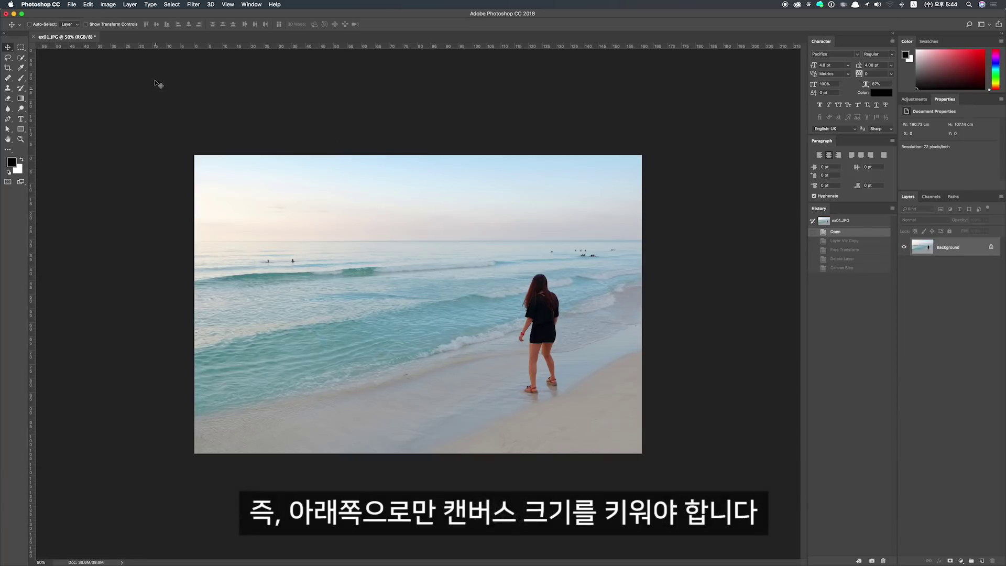
click(108, 4)
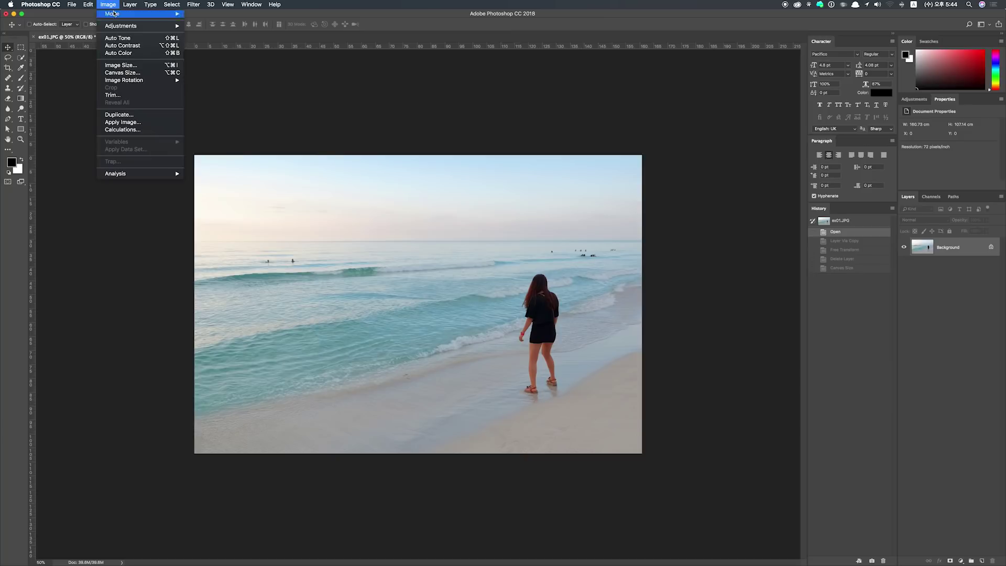
Step: Resize the canvas to 3250 pixels tall with a top-centre anchor, adding a bottom white strip
click(128, 74)
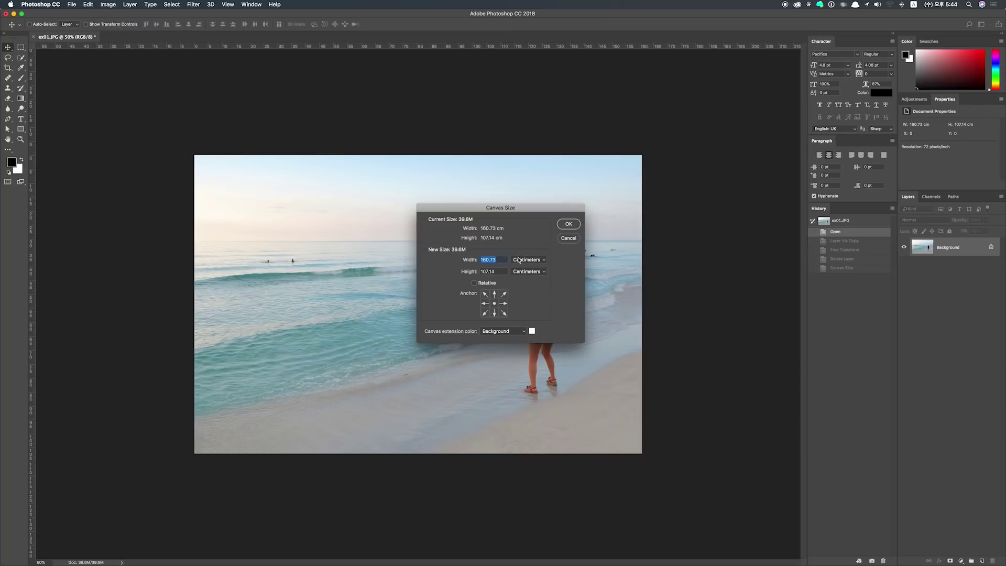
click(519, 259)
click(533, 246)
click(496, 272)
text(3)
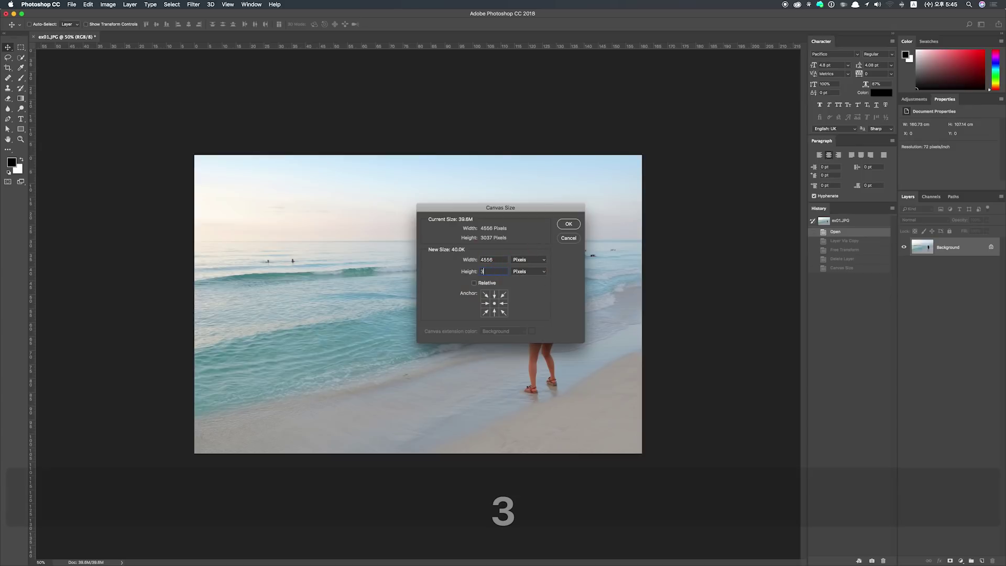
text(250)
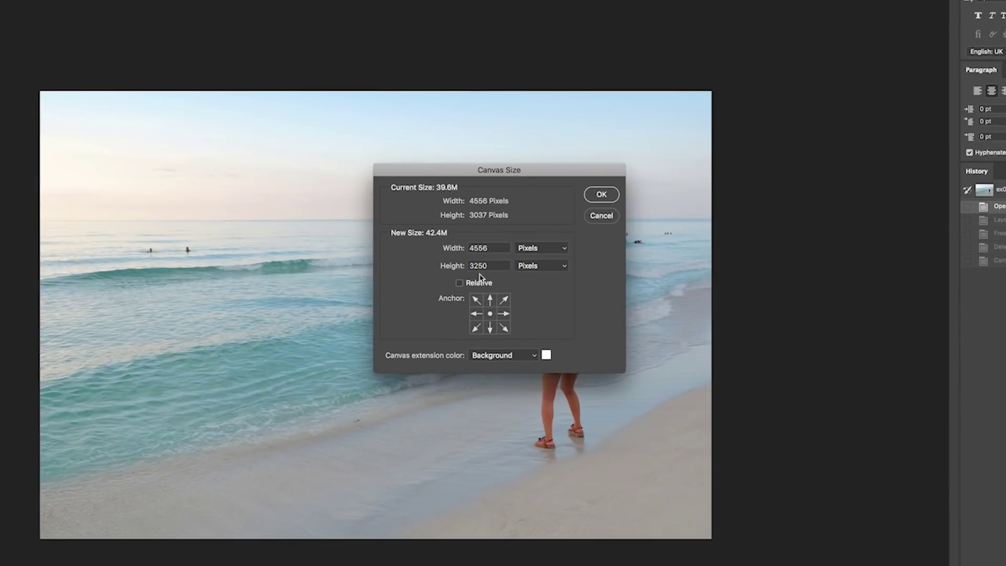
click(506, 301)
click(491, 314)
click(491, 300)
click(490, 299)
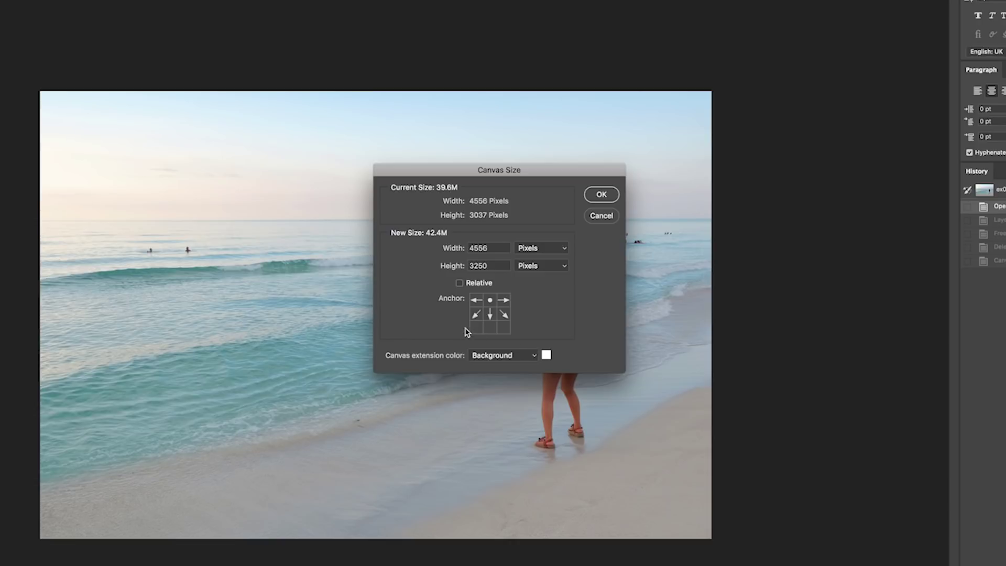
click(493, 298)
click(601, 195)
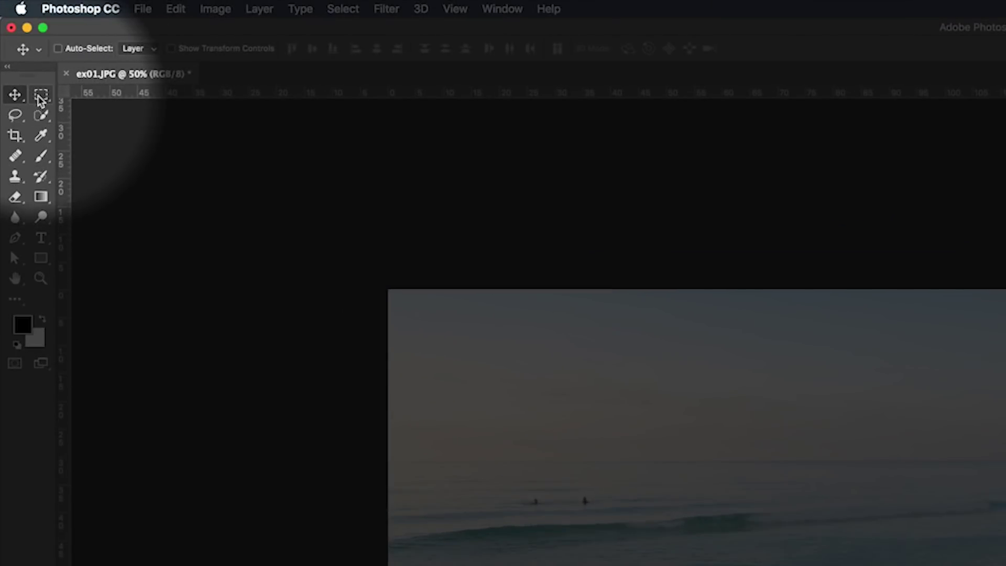
Step: Marquee-select a full-width band of lower sand just above the white strip for transforming
click(40, 98)
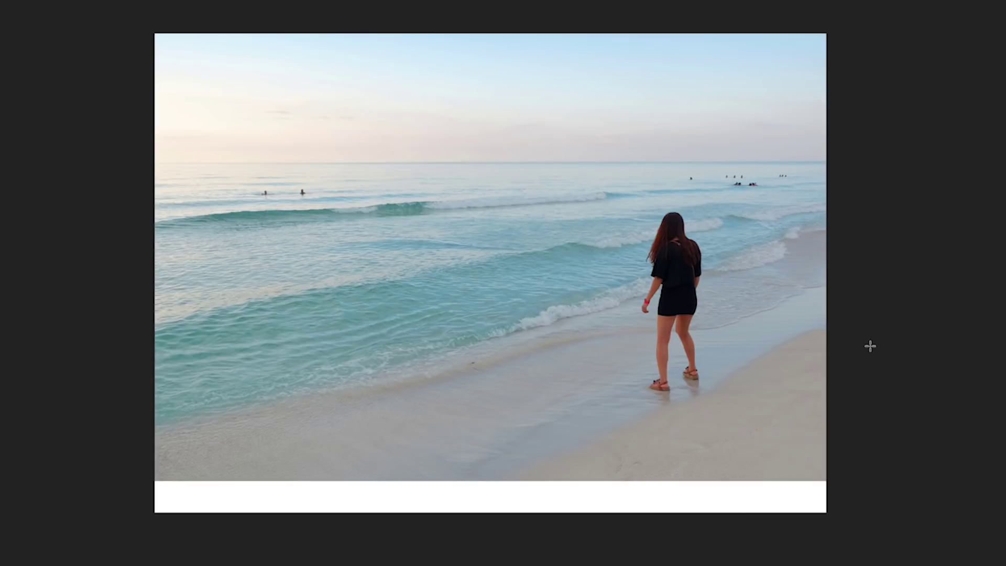
mouse_move(870, 346)
mouse_down()
mouse_move(363, 434)
mouse_move(122, 491)
mouse_up()
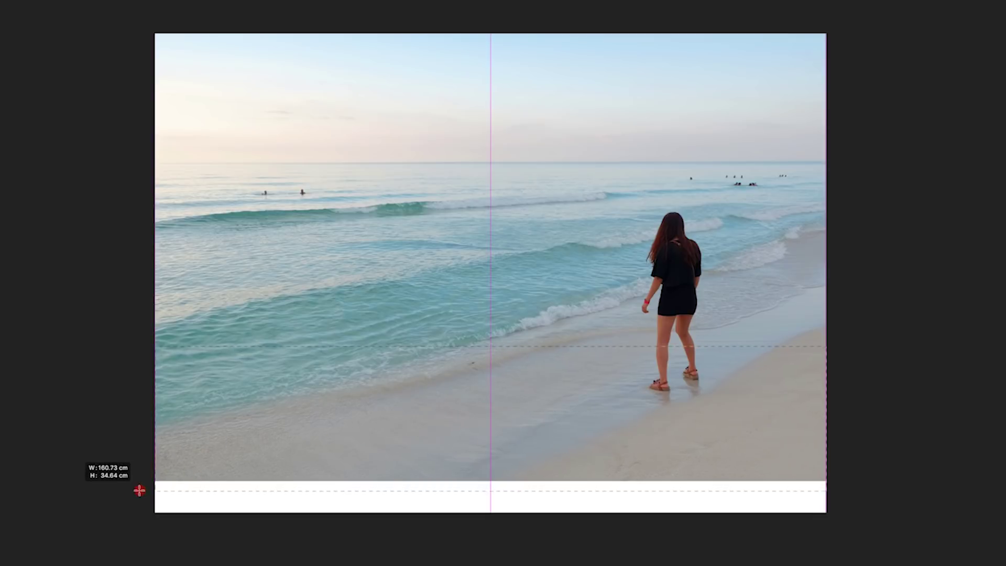
drag(122, 491, 124, 489)
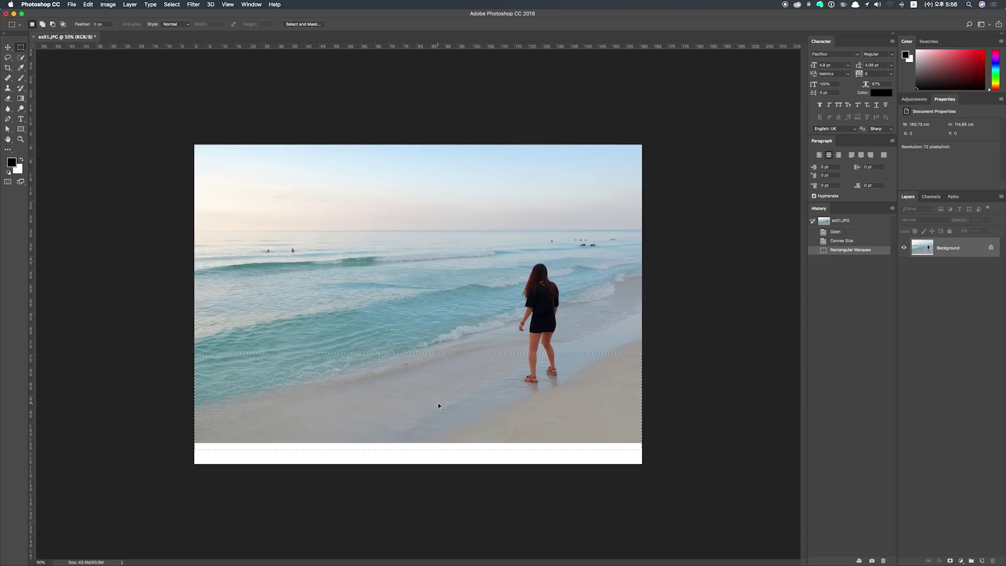
key(super+t)
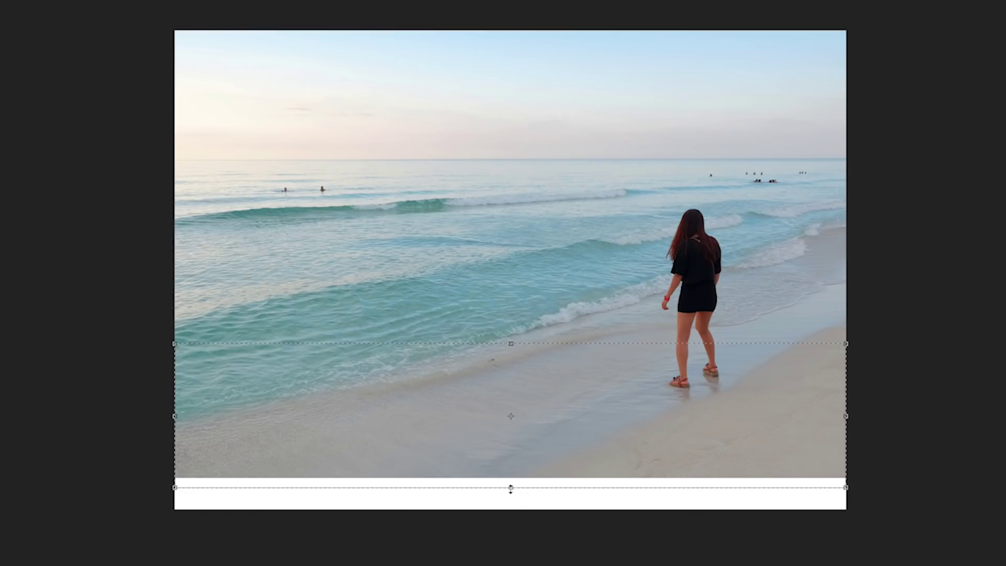
Step: Stretch the selected sand band down to the canvas bottom and commit the transform
drag(511, 489, 509, 526)
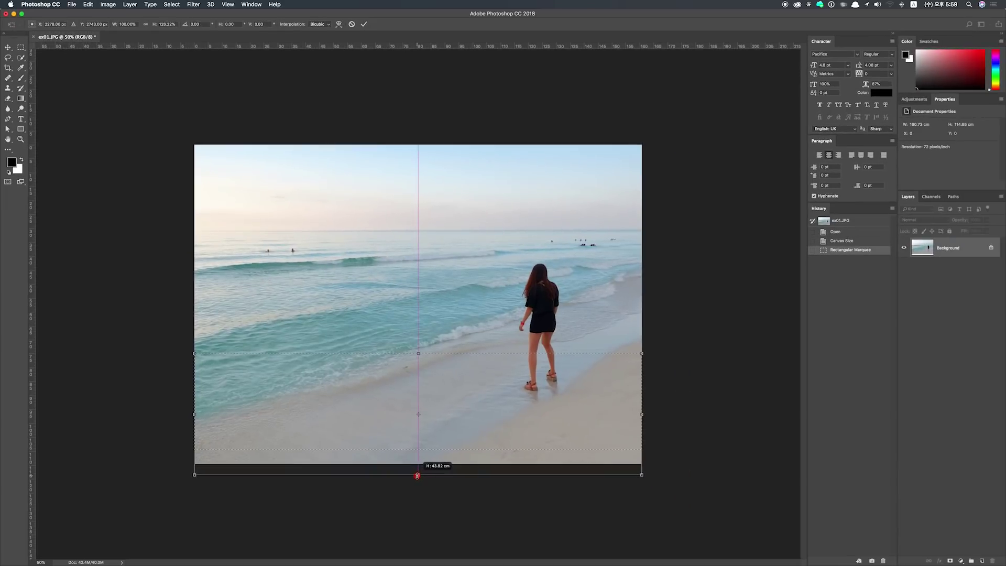
drag(509, 527, 421, 539)
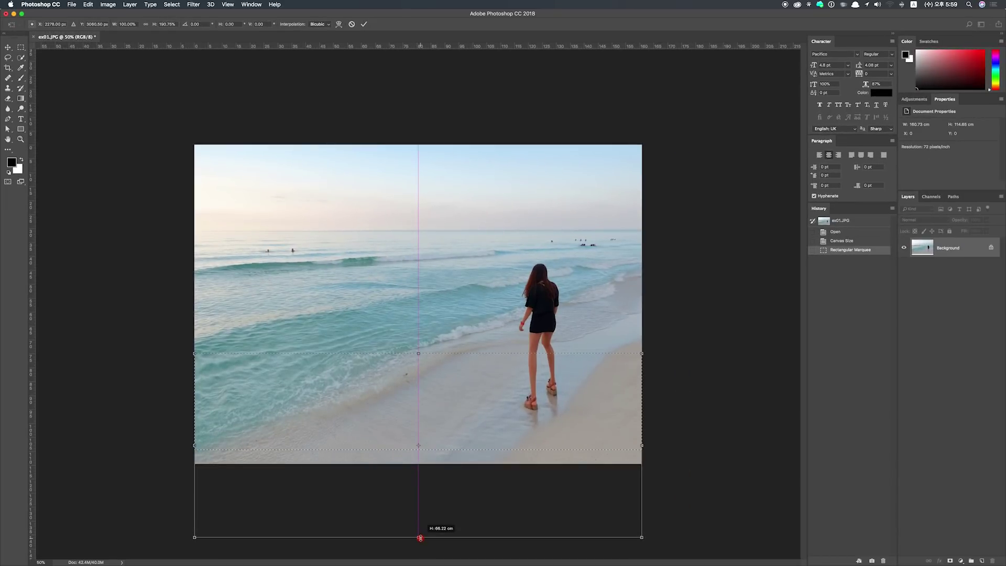
mouse_move(421, 539)
mouse_down()
mouse_move(420, 466)
mouse_move(418, 479)
mouse_up()
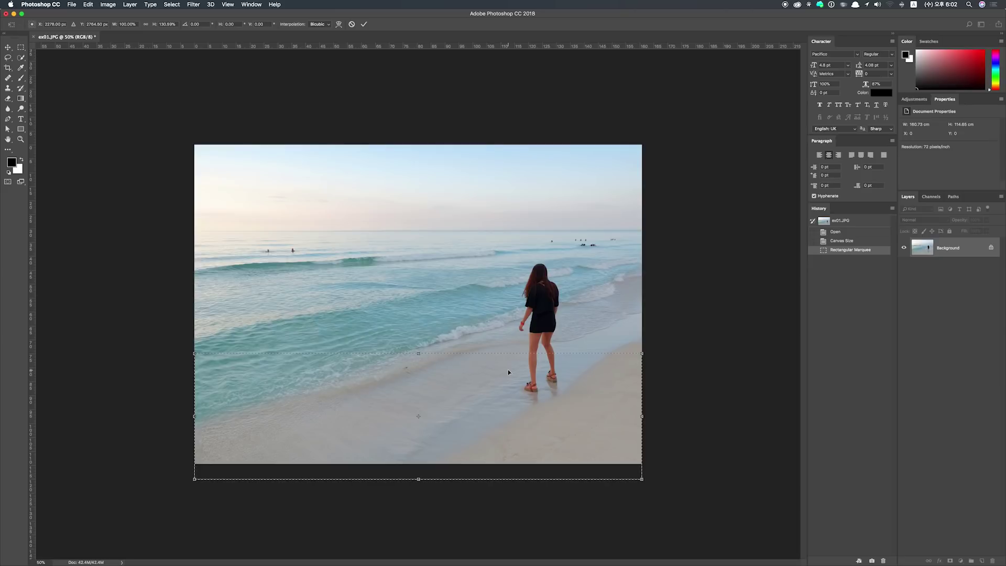
key(Return)
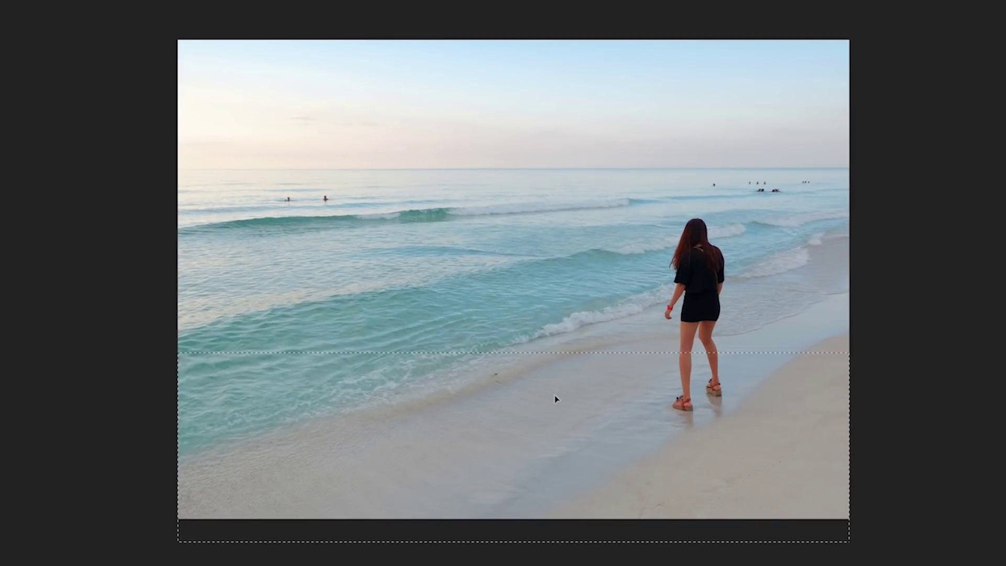
right_click(556, 399)
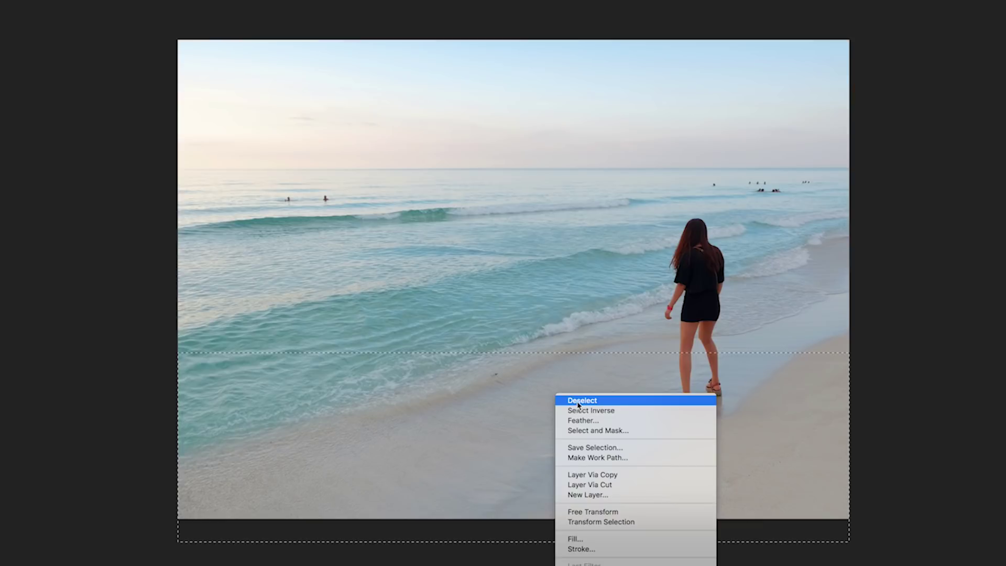
Step: Deselect, then toggle between the Open and Deselect history states to compare before and after
click(591, 404)
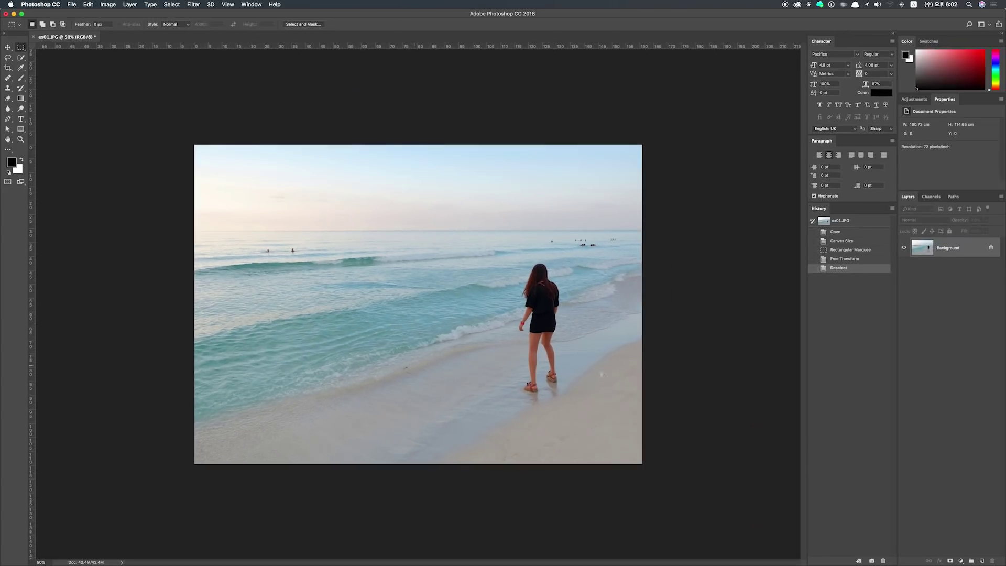
key(v)
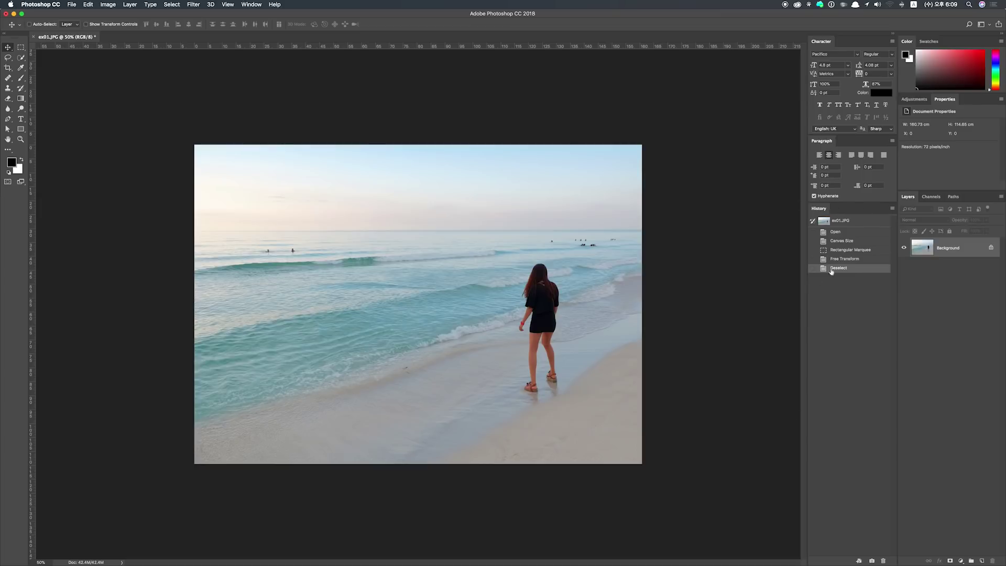
click(836, 232)
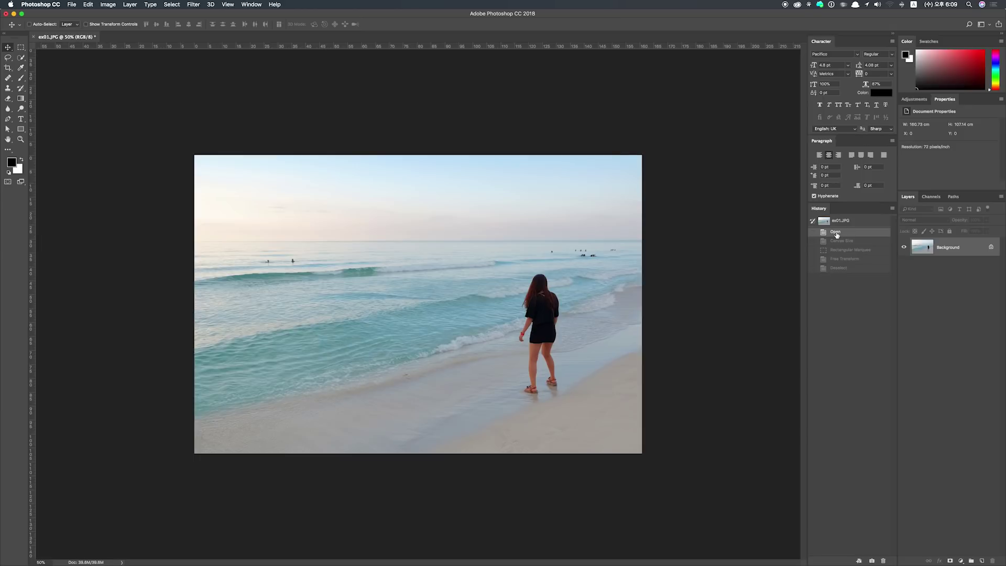
click(839, 268)
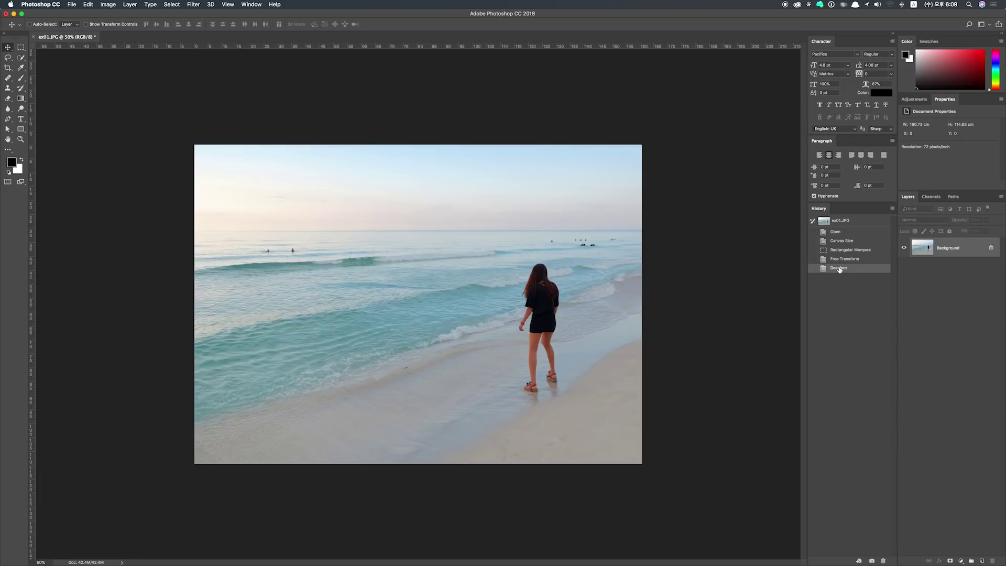
click(843, 232)
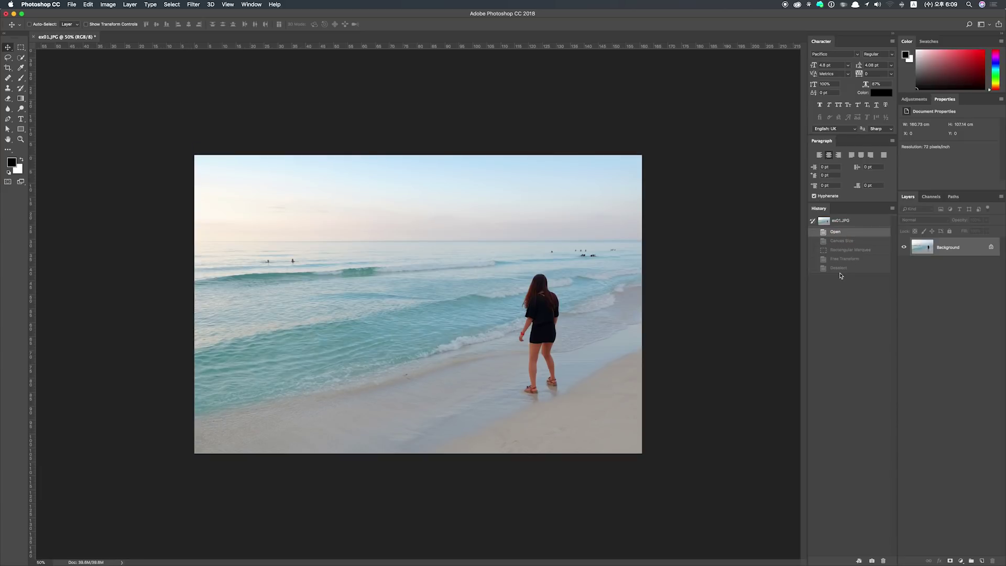
click(839, 268)
click(838, 232)
click(839, 269)
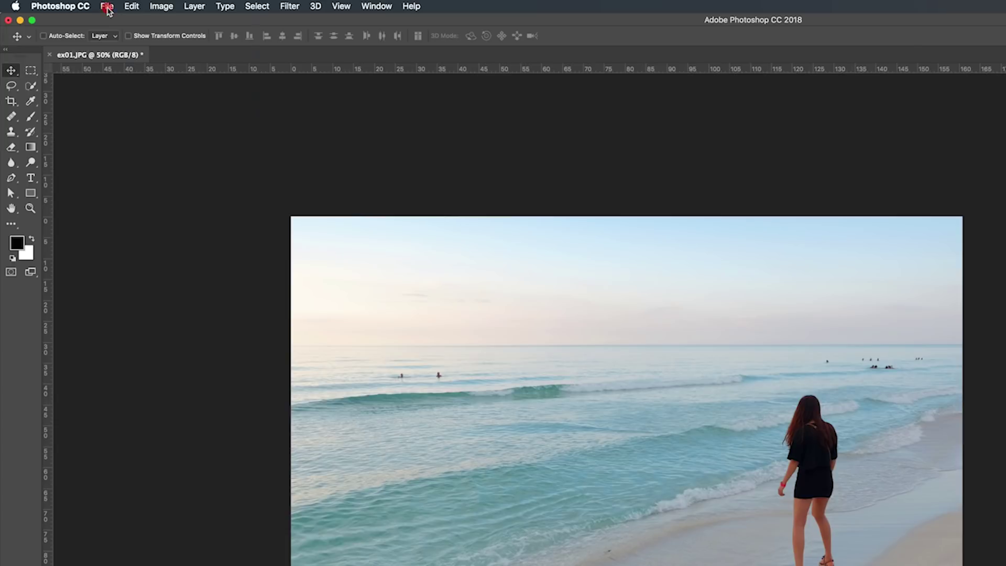
Step: Save the extended beach photo as JPEG 111.jpg at quality 8
click(108, 8)
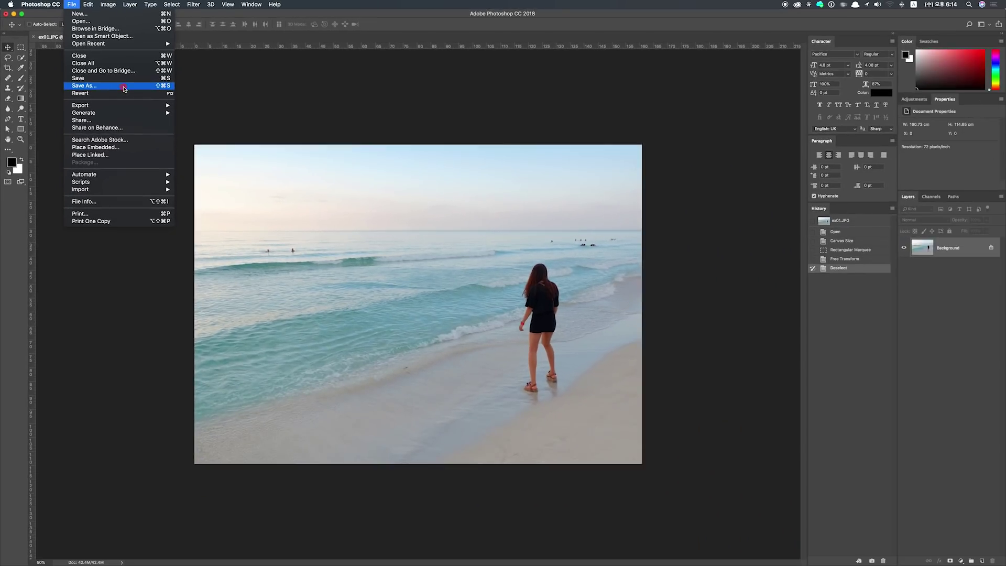
click(185, 134)
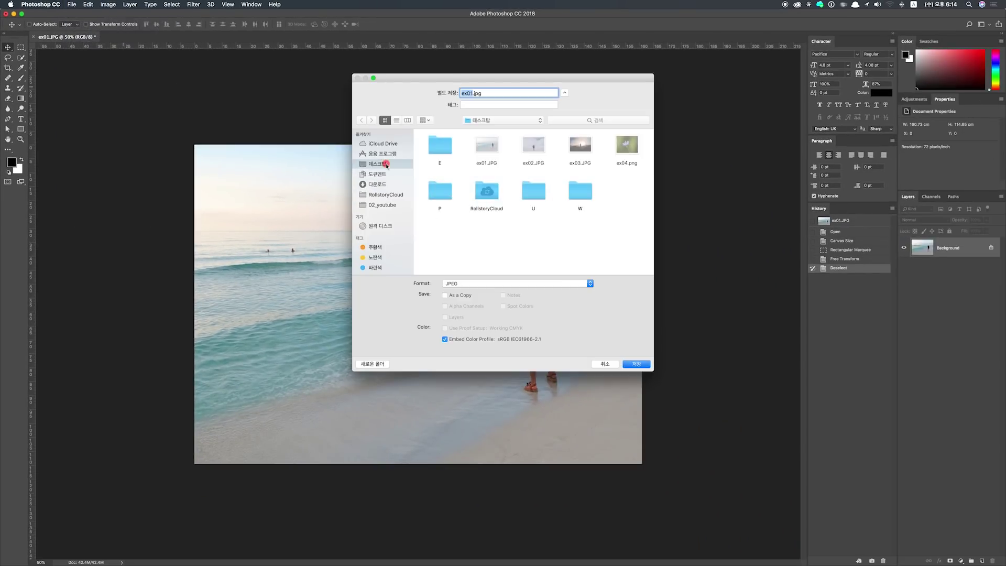
click(469, 94)
double_click(469, 94)
text(11)
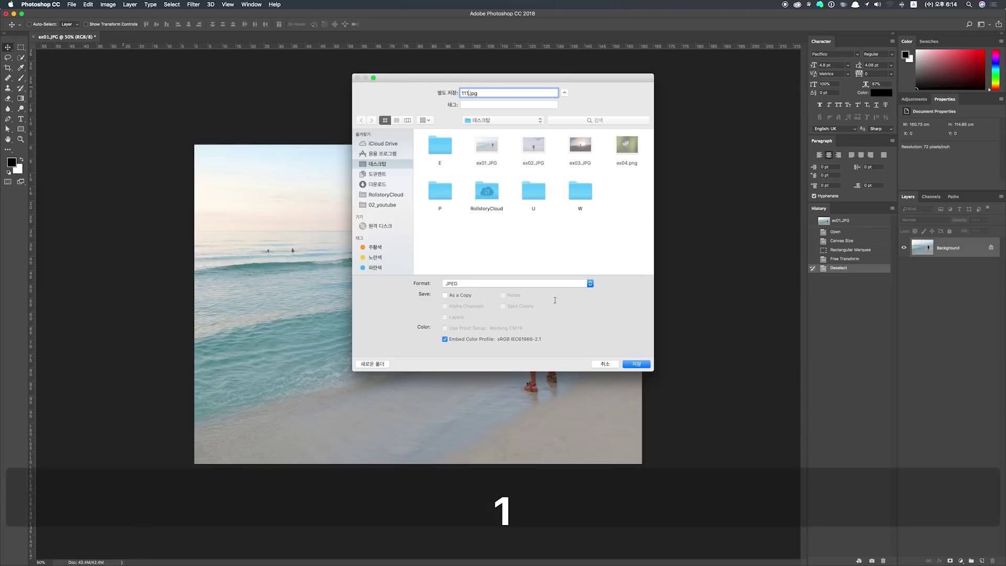
click(478, 287)
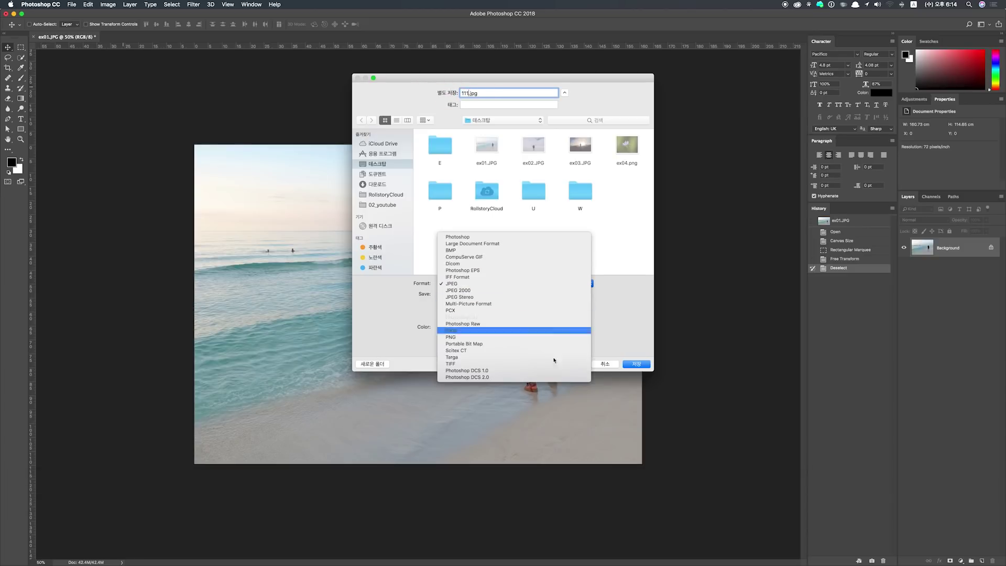
click(467, 284)
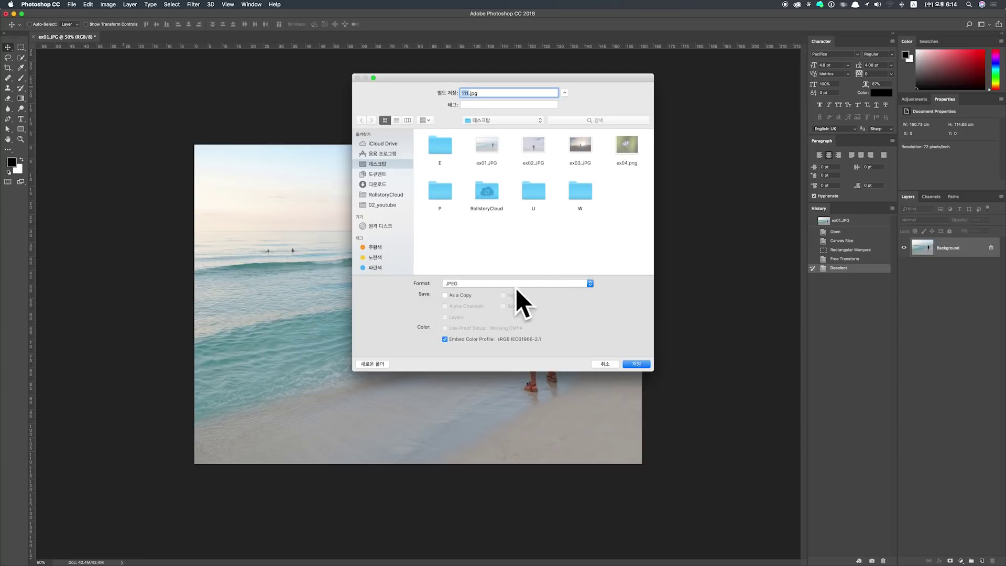
click(636, 364)
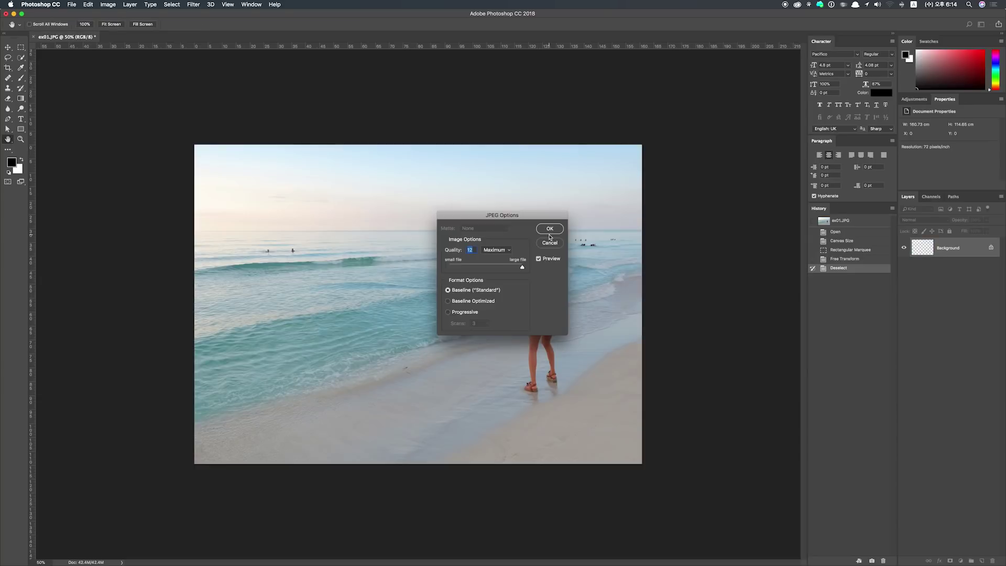
mouse_move(522, 267)
mouse_down()
mouse_move(502, 268)
mouse_move(570, 275)
mouse_up()
click(551, 229)
Step: Quick Look 111.jpg on the desktop, then open ex03.JPG and ex04.png in Photoshop
key(F11)
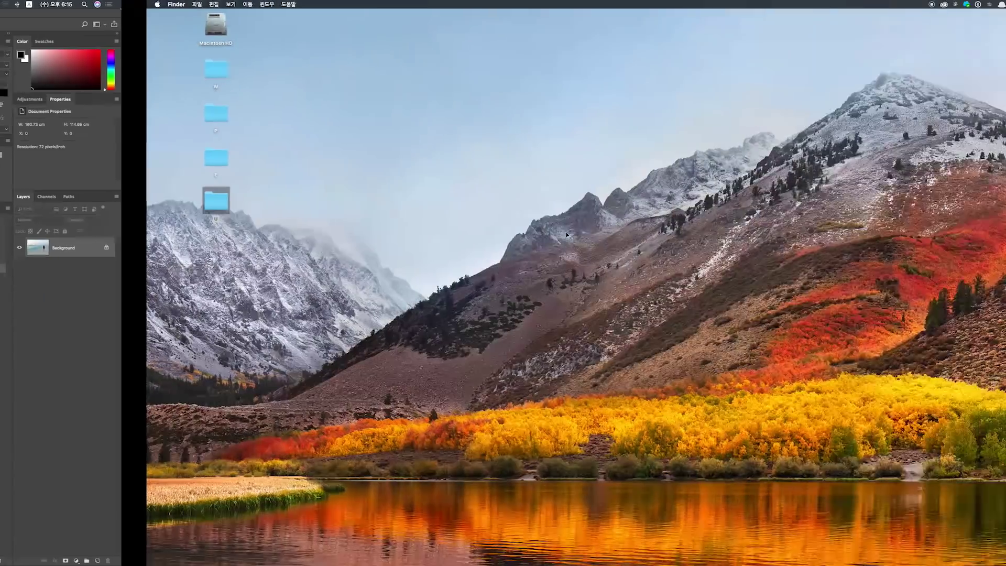
click(983, 248)
key(space)
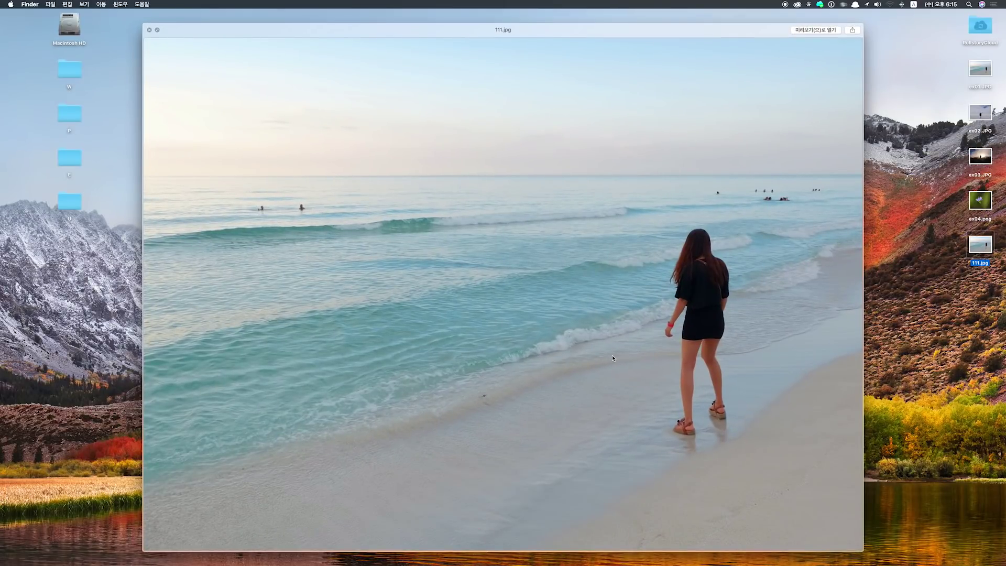
key(space)
click(890, 216)
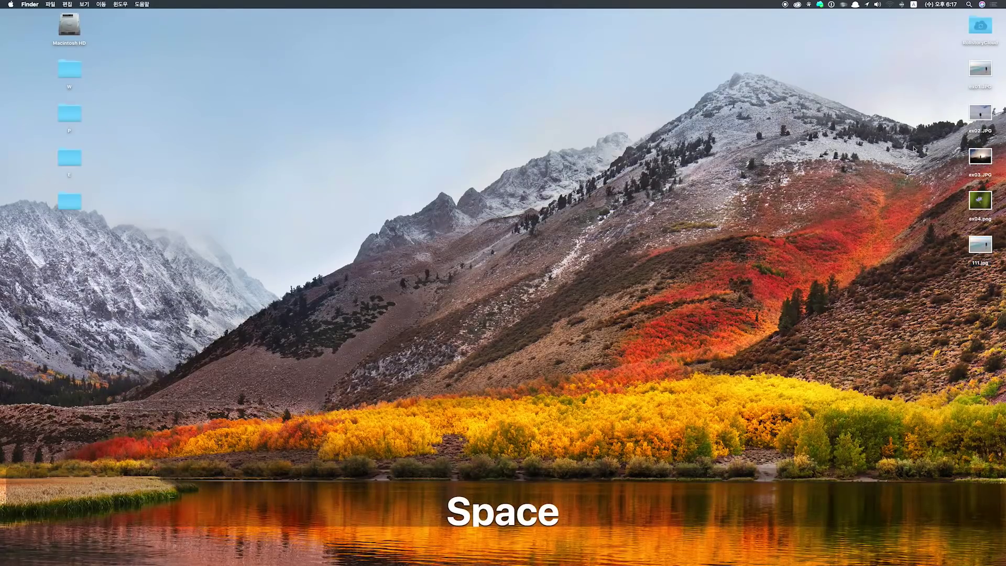
mouse_move(944, 155)
mouse_down()
mouse_move(976, 209)
mouse_move(414, 556)
mouse_move(388, 543)
mouse_up()
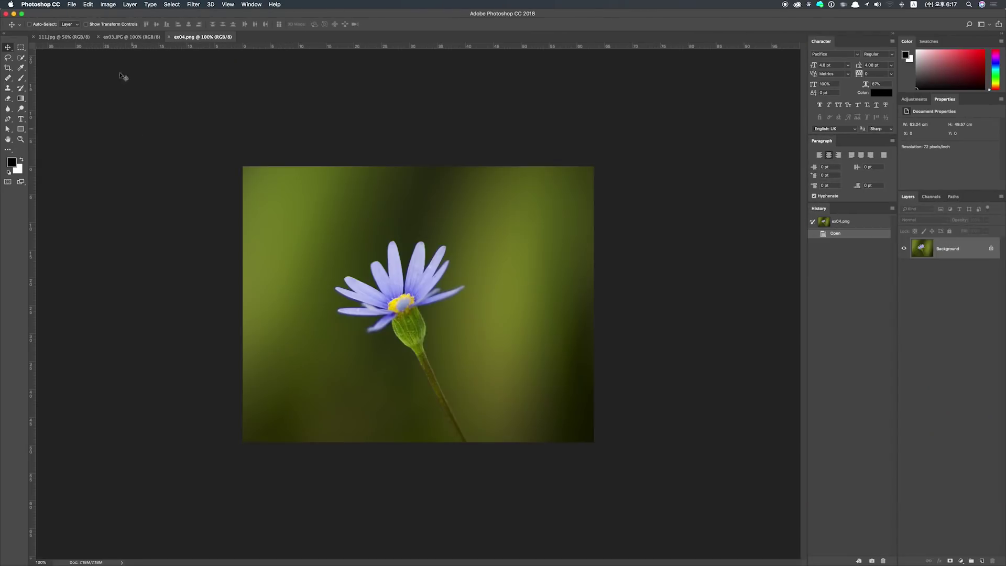
Step: Bring the ex03.JPG silhouette photo to the front and zoom it to 50%
click(126, 37)
key(super+minus)
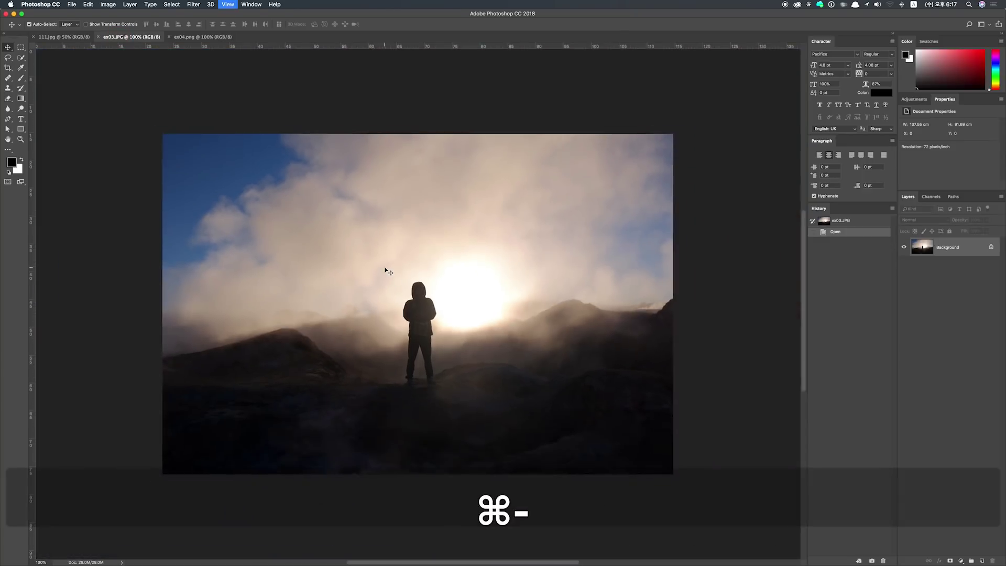
key(super+minus)
key(super+equal)
key(super+minus)
key(super+minus)
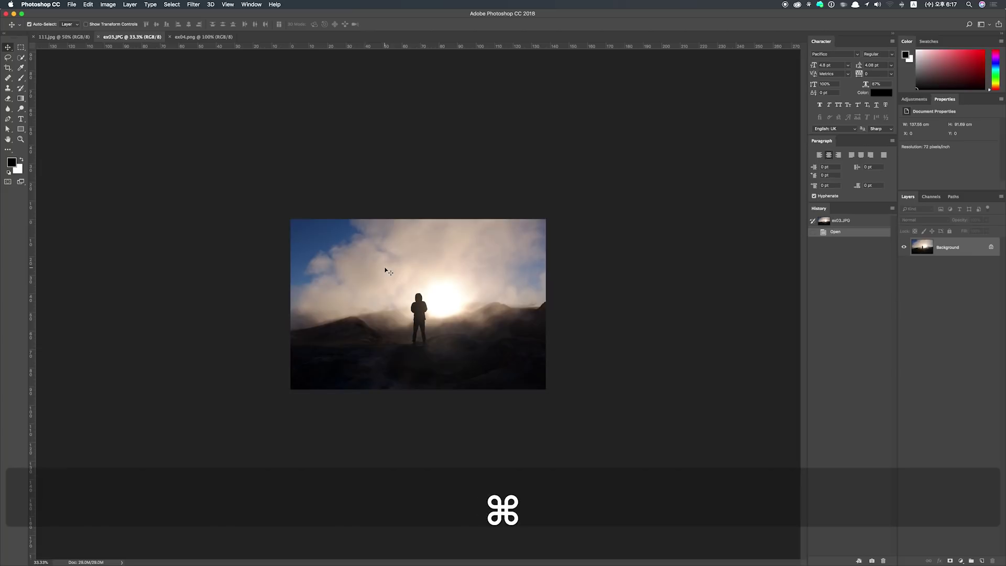
key(super+equal)
key(super+equal)
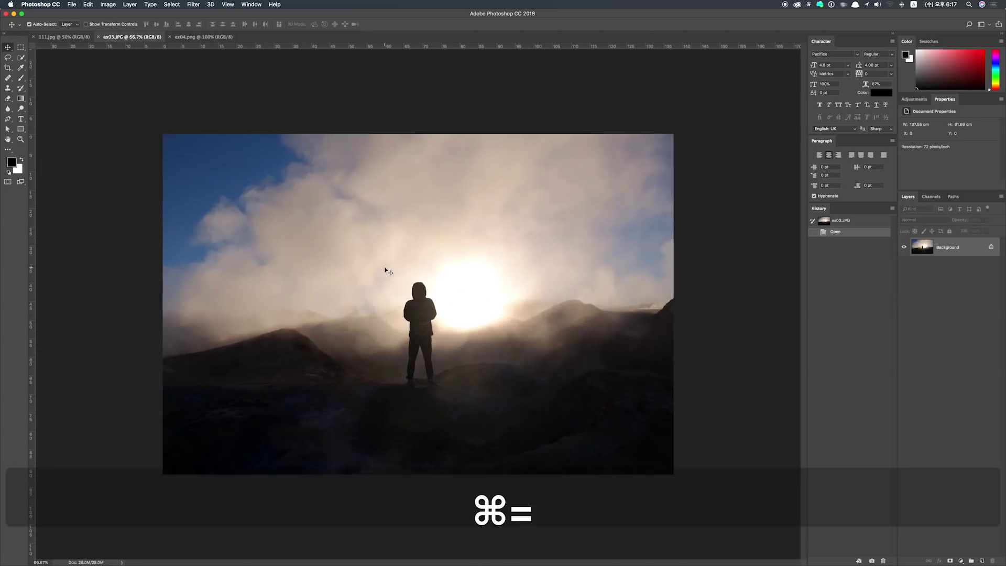
key(super+minus)
key(super+equal)
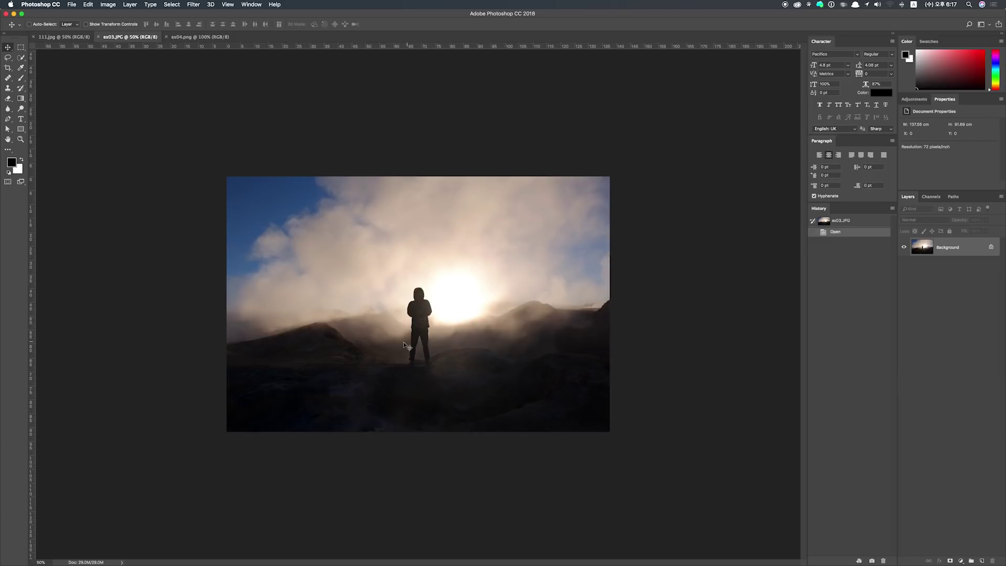
click(111, 6)
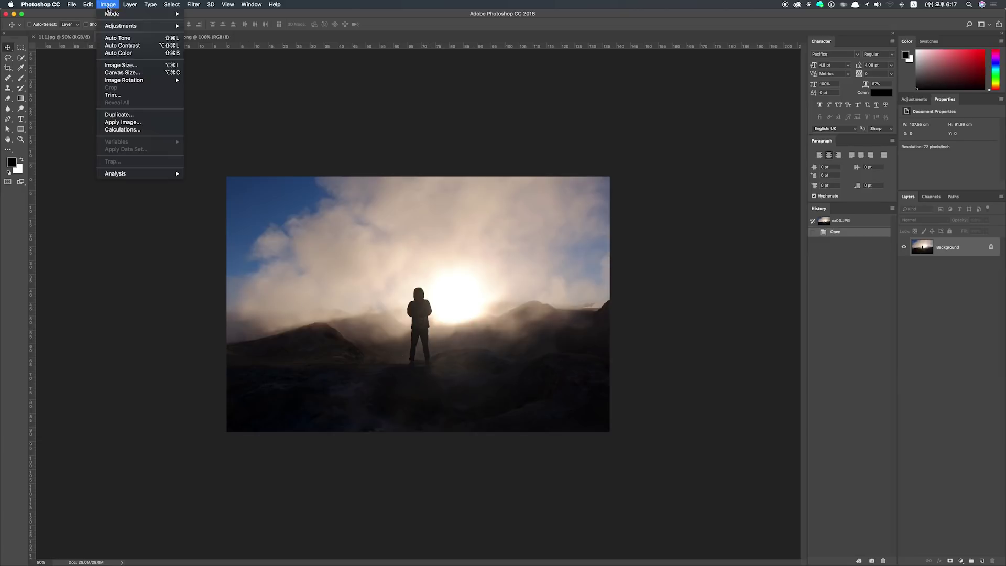
click(125, 74)
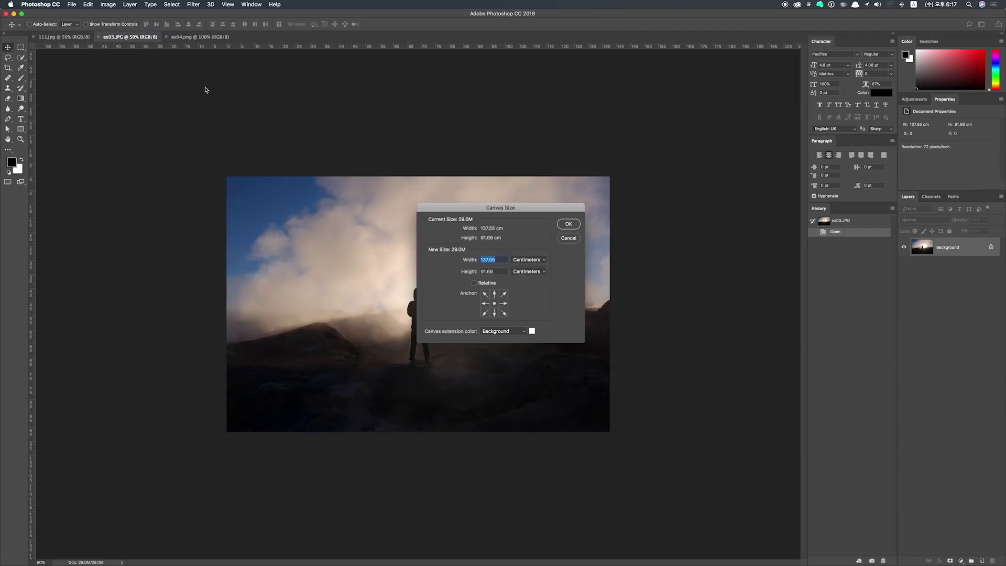
drag(510, 209, 567, 207)
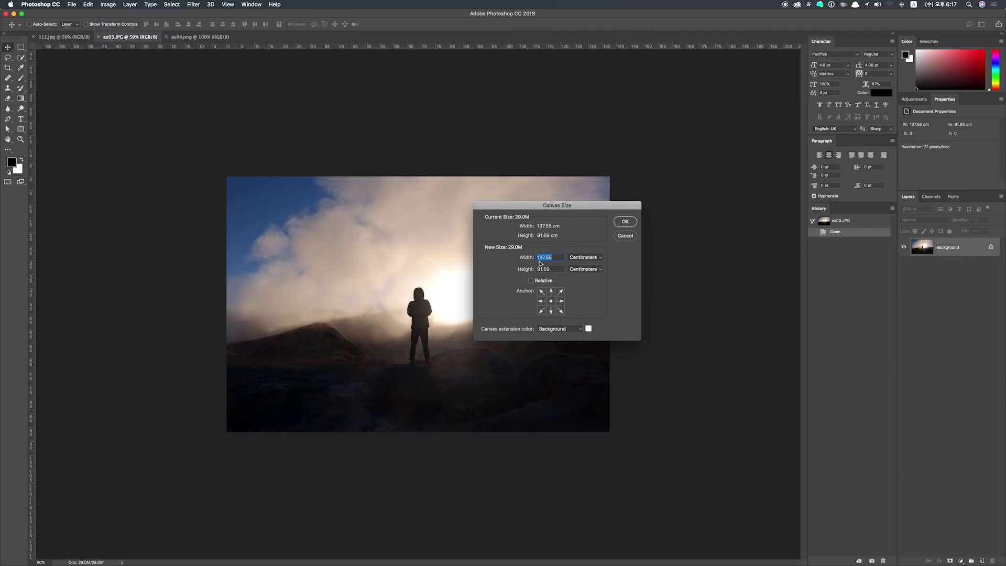
click(591, 259)
click(591, 242)
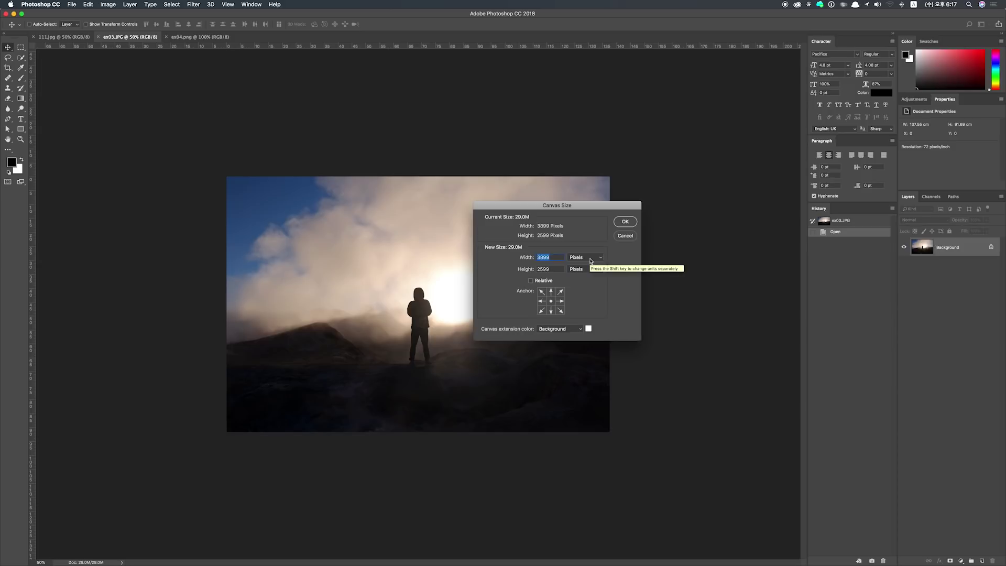
click(591, 260)
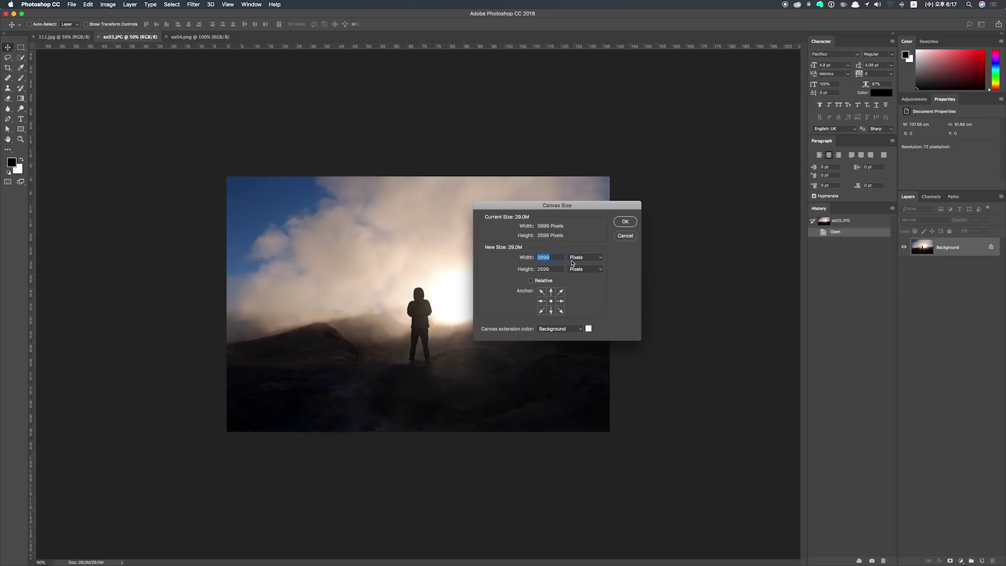
click(621, 225)
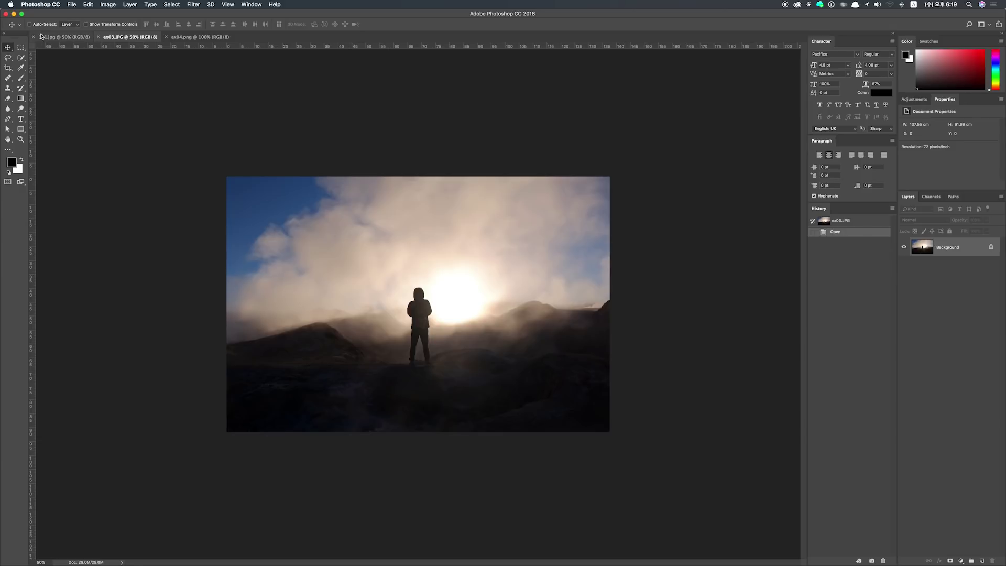
click(45, 6)
mouse_move(42, 28)
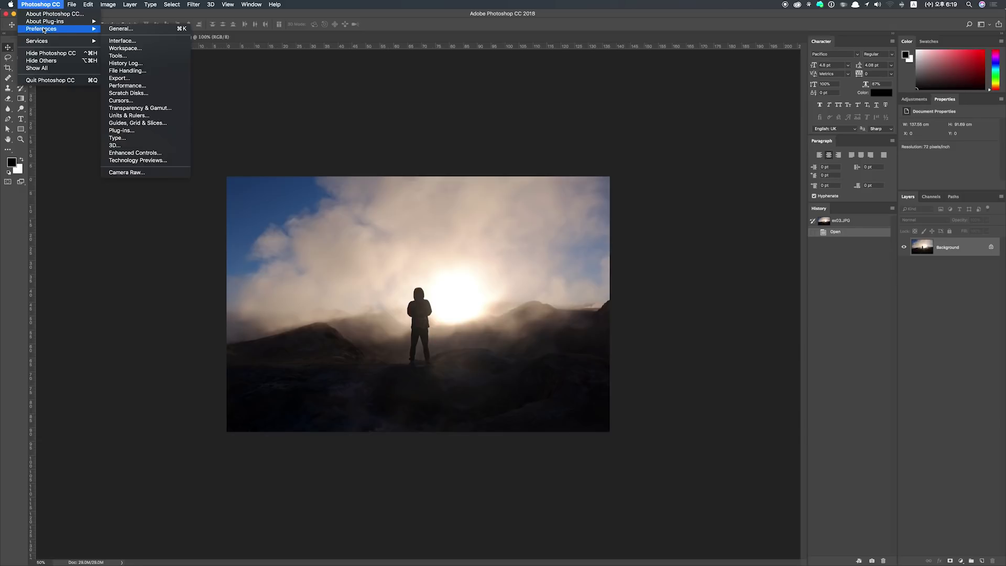
Step: In Units & Rulers preferences, set the ruler units to Pixels
click(157, 31)
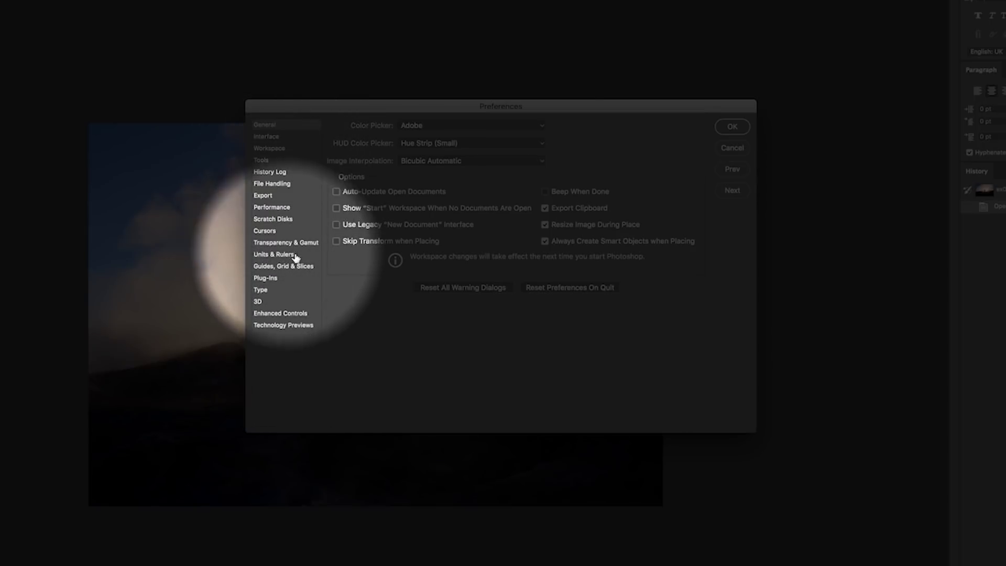
click(271, 256)
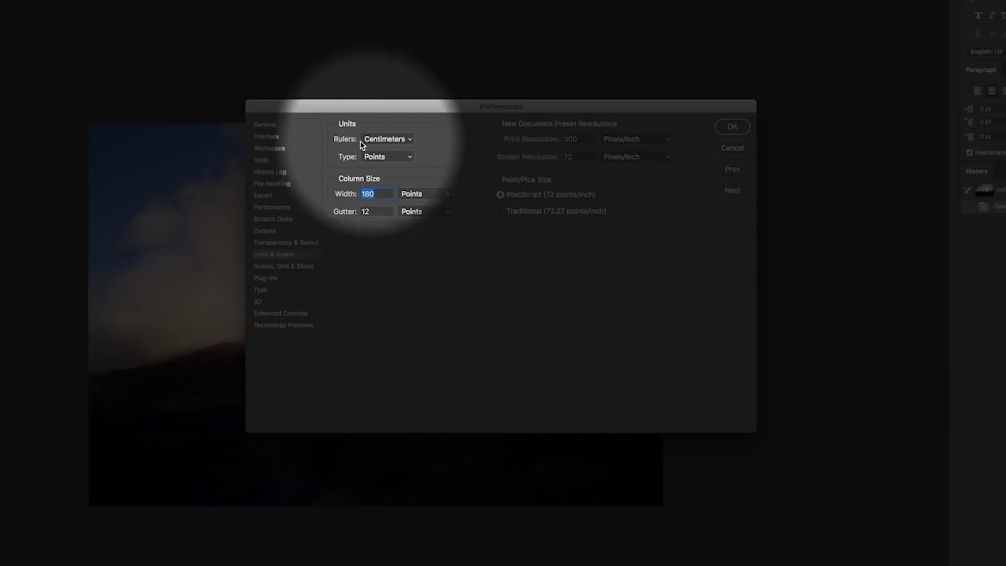
click(396, 141)
click(393, 118)
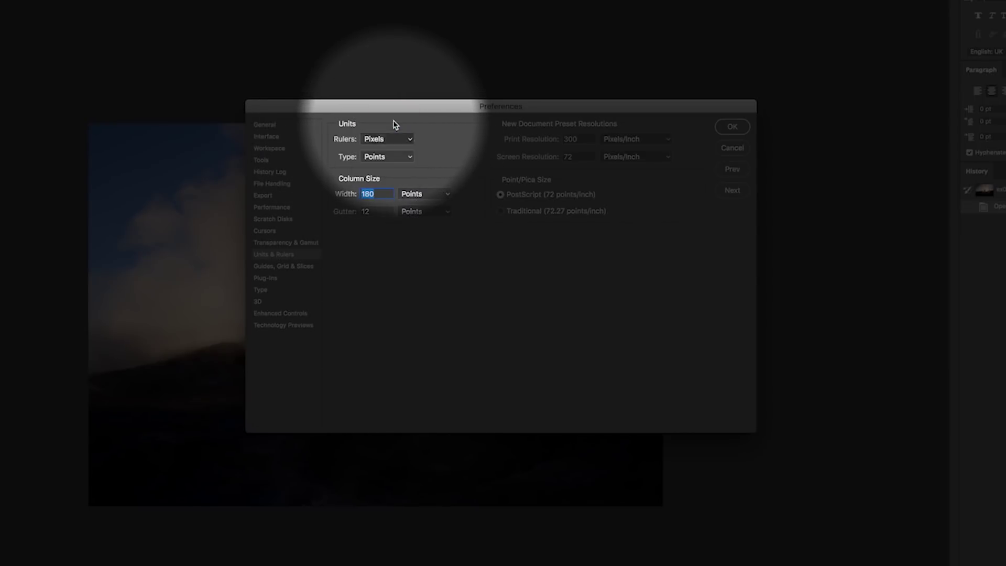
click(728, 133)
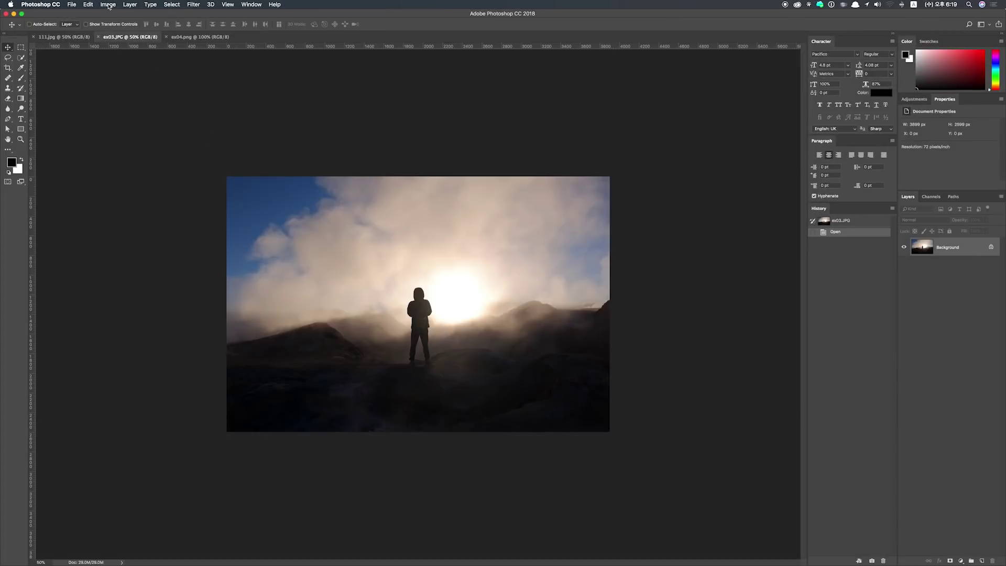
Step: Raise ex03.JPG's canvas height from 2599 to 2750 pixels, anchored top-centre
click(108, 6)
click(131, 73)
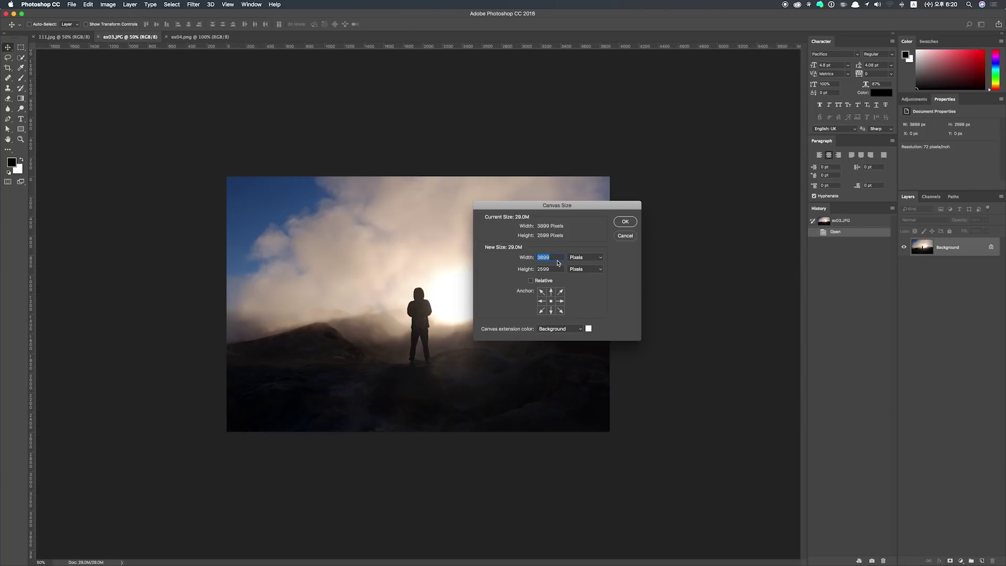
click(549, 270)
drag(557, 269, 527, 269)
text(2750)
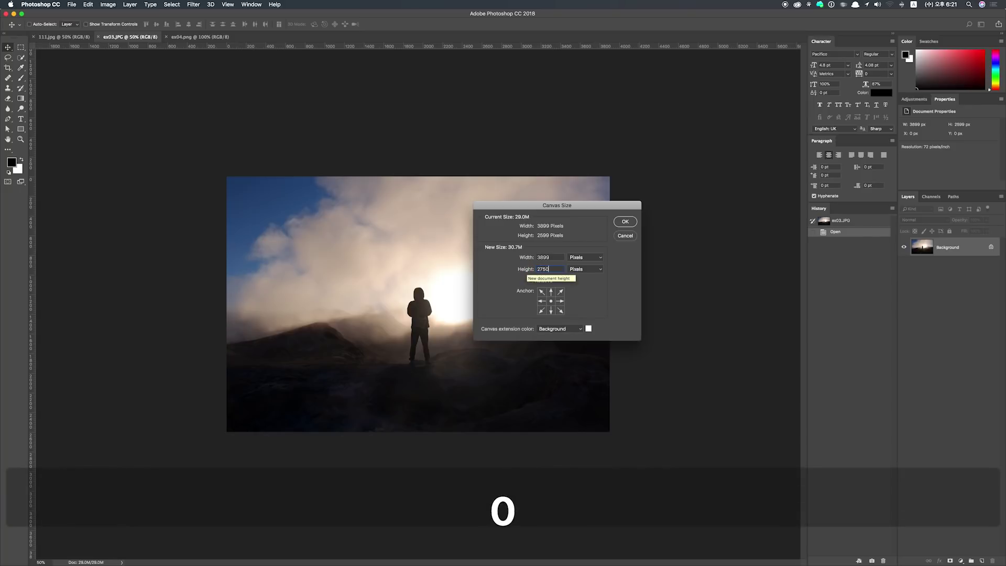
click(550, 293)
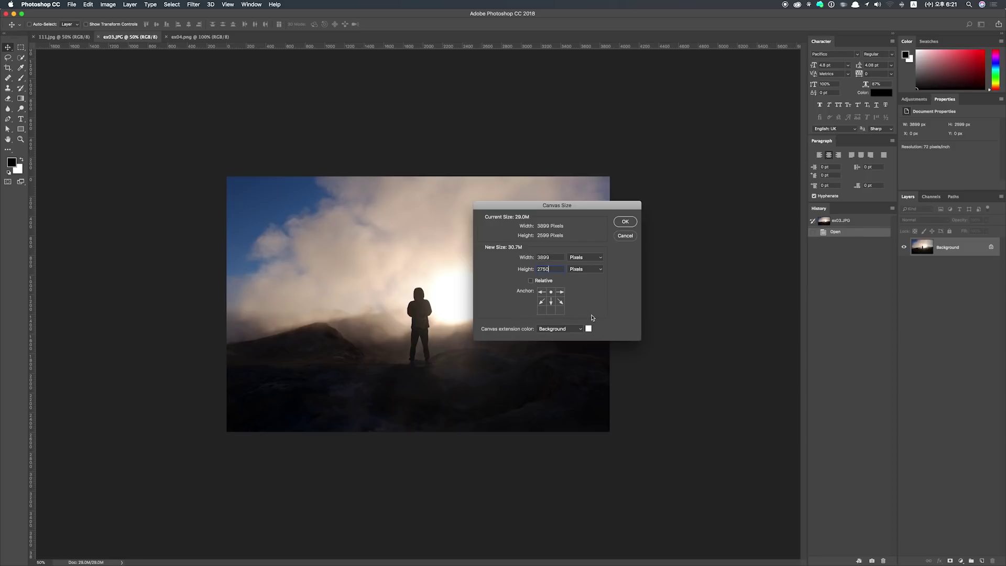
click(625, 222)
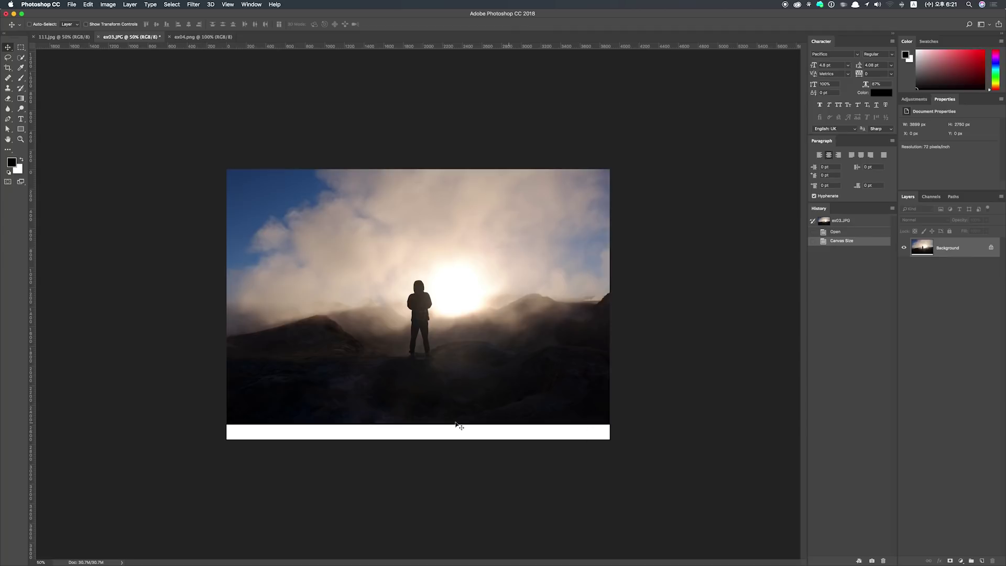
Step: Marquee-select a bottom band and stretch the dark ground down over the white strip
click(21, 48)
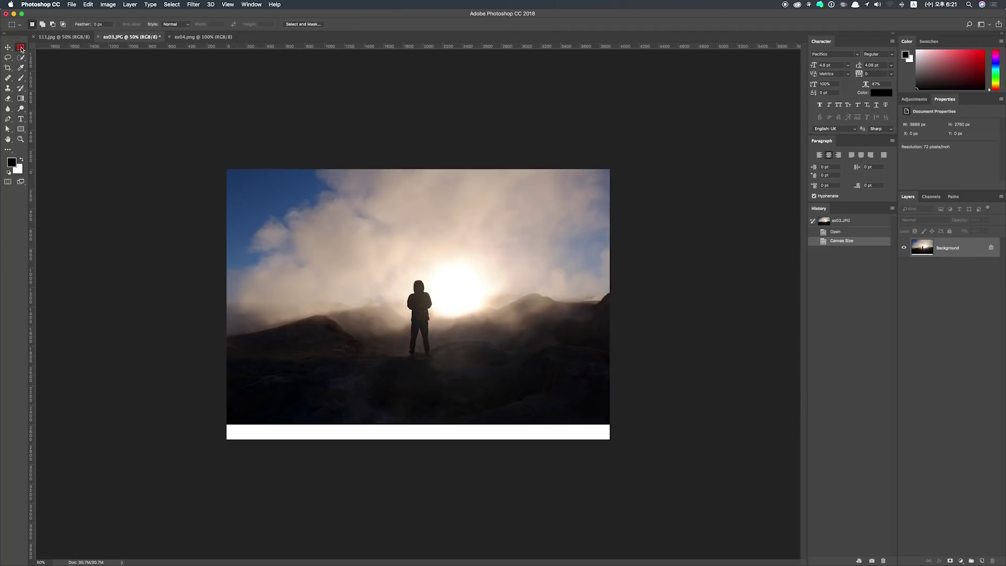
mouse_move(213, 338)
mouse_down()
mouse_move(612, 404)
mouse_move(633, 422)
mouse_up()
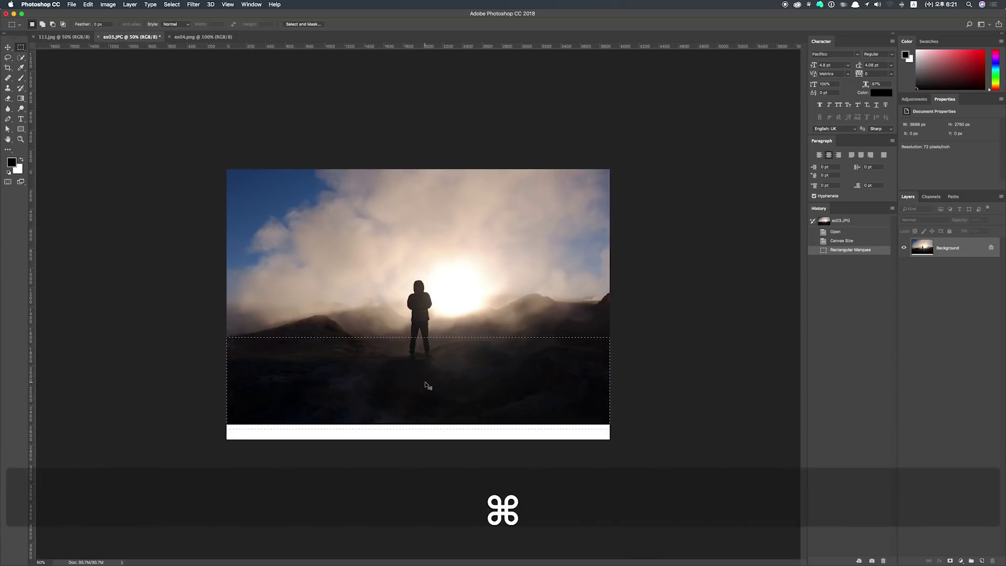
key(ctrl+t)
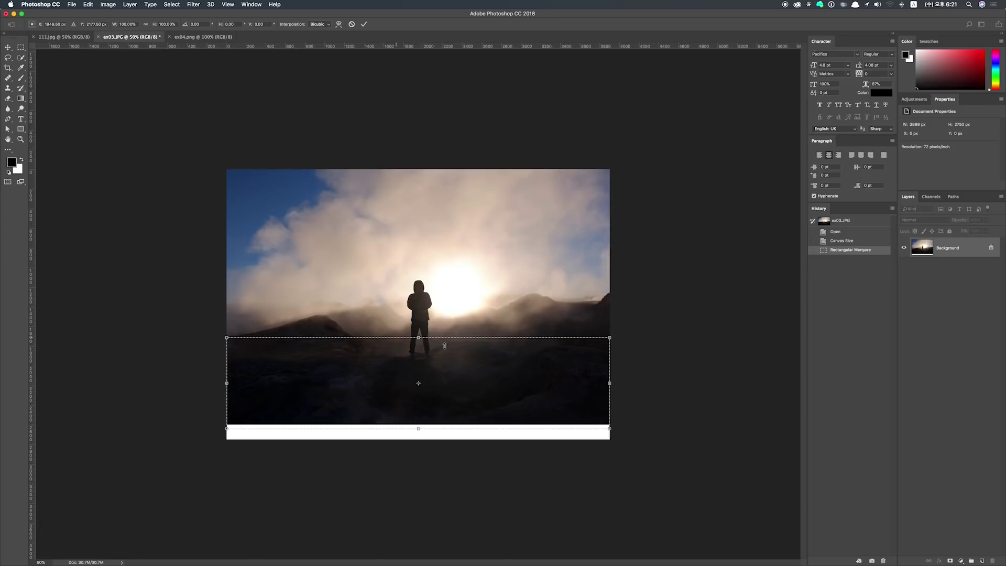
click(418, 430)
drag(418, 429, 419, 448)
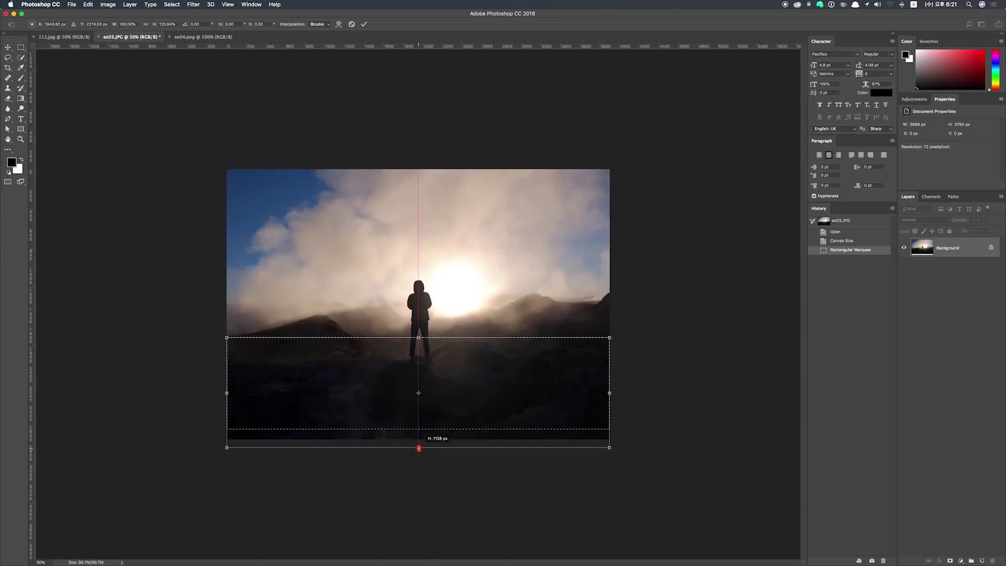
key(Return)
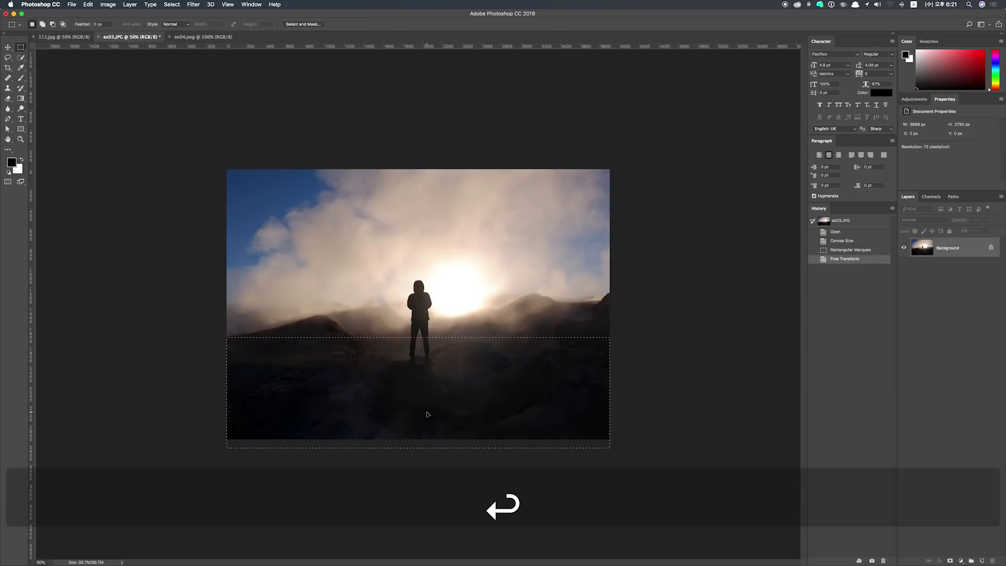
Step: Deselect, then view the History Open state to compare with the original
right_click(457, 376)
click(475, 378)
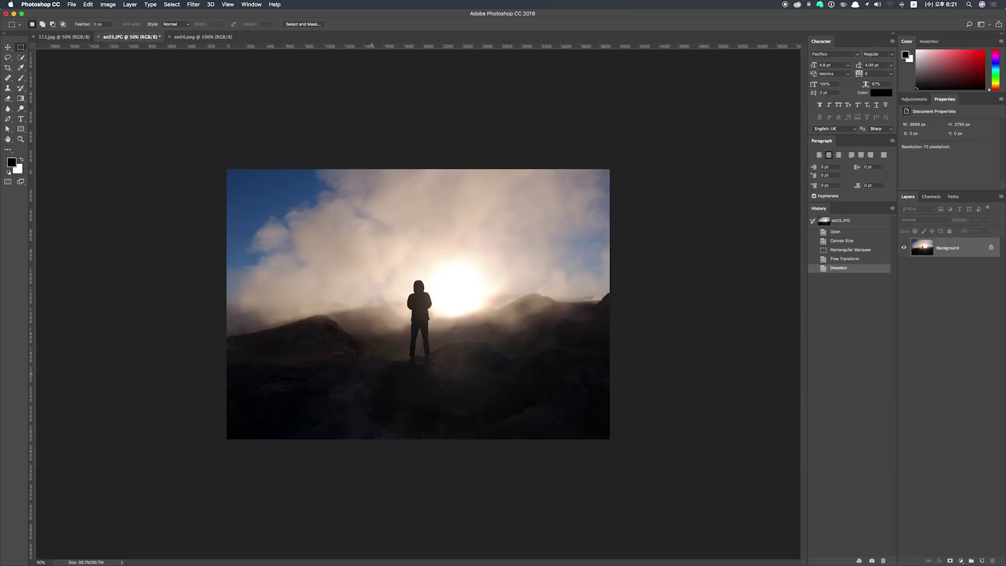
click(838, 233)
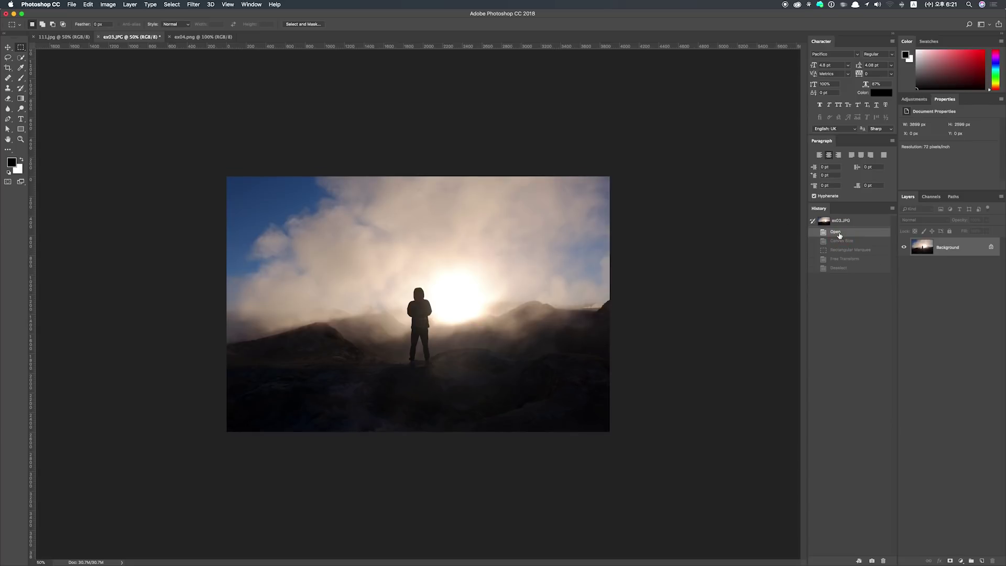
Step: Toggle History between Open and Deselect, keep the stretched version, and bring up ex04.png
click(843, 268)
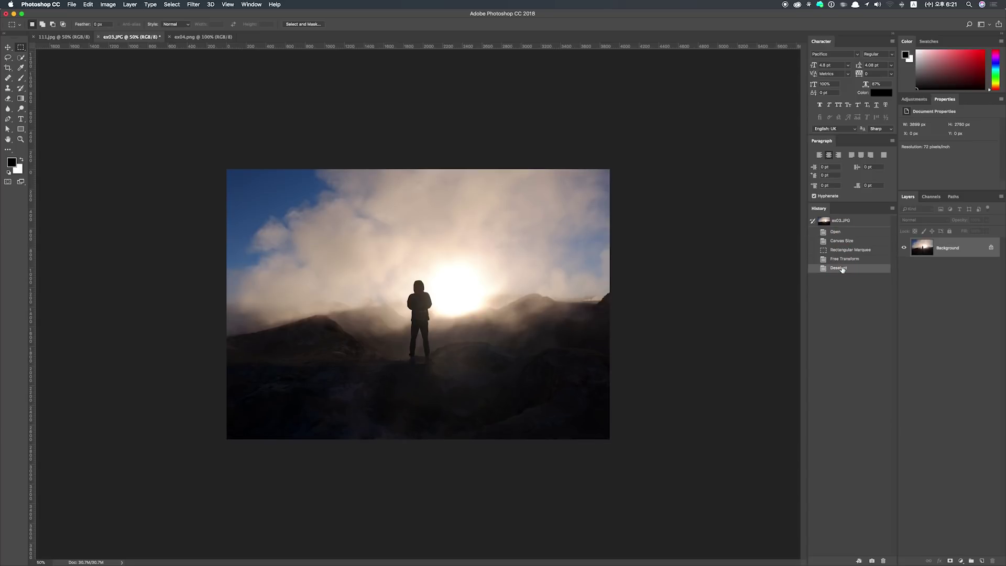
click(848, 232)
click(840, 268)
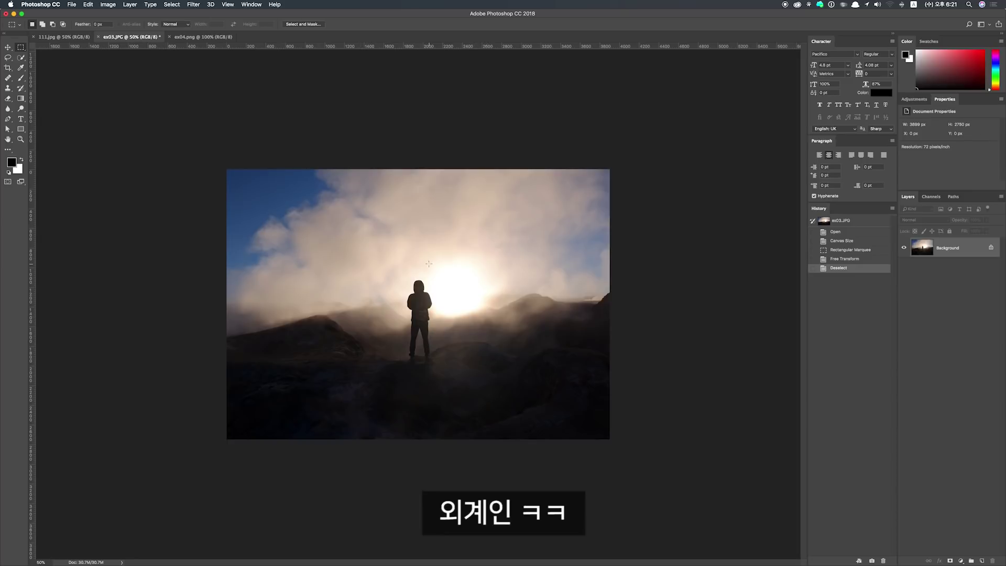
click(191, 38)
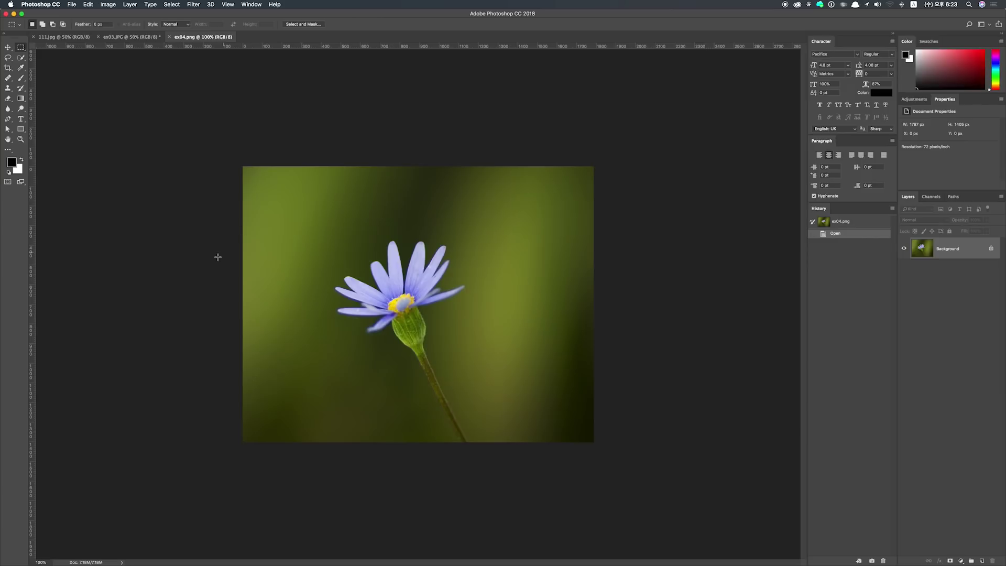
Step: Widen ex04.png's canvas from 1787 to 2100 px, anchored right-middle
click(8, 47)
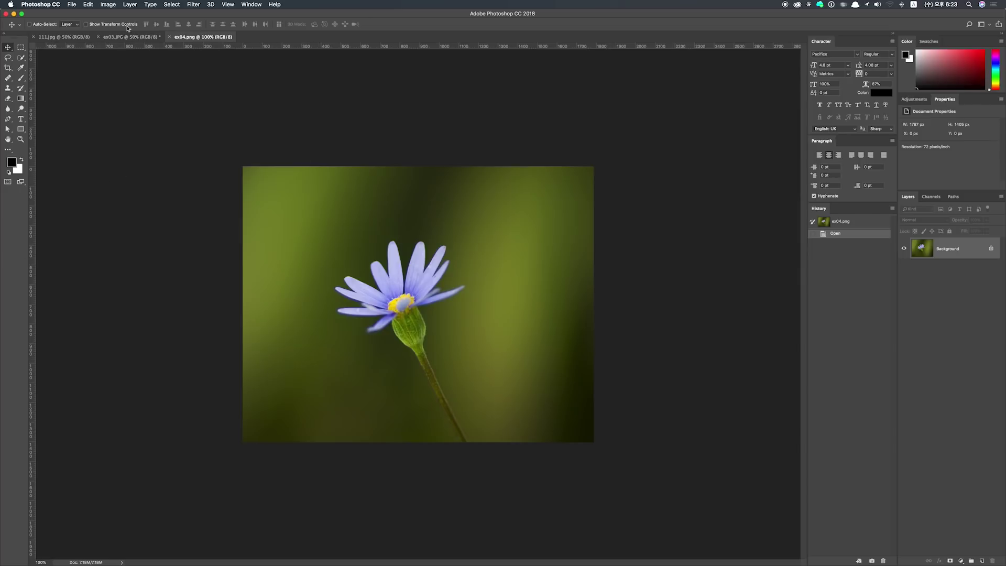
click(108, 4)
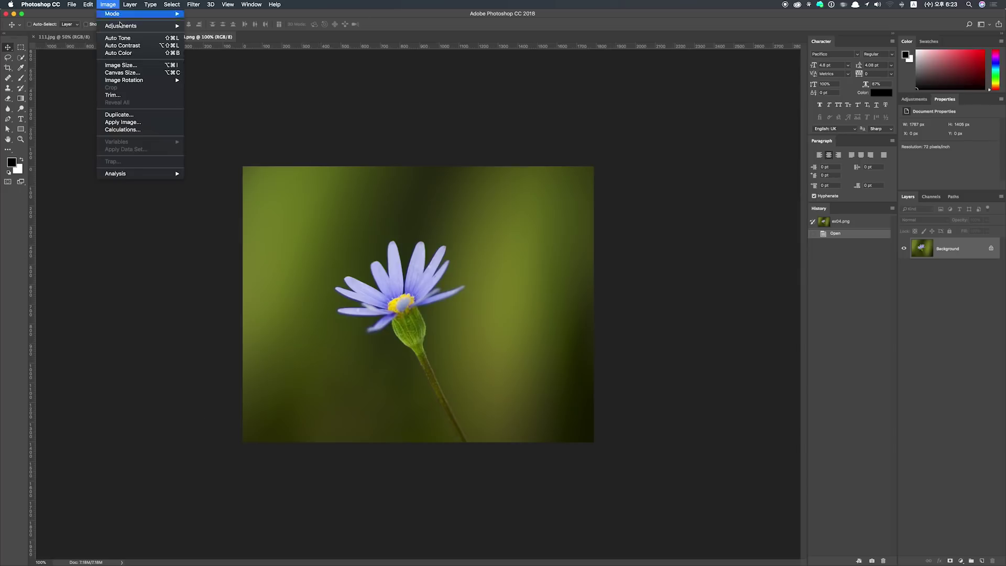
click(135, 77)
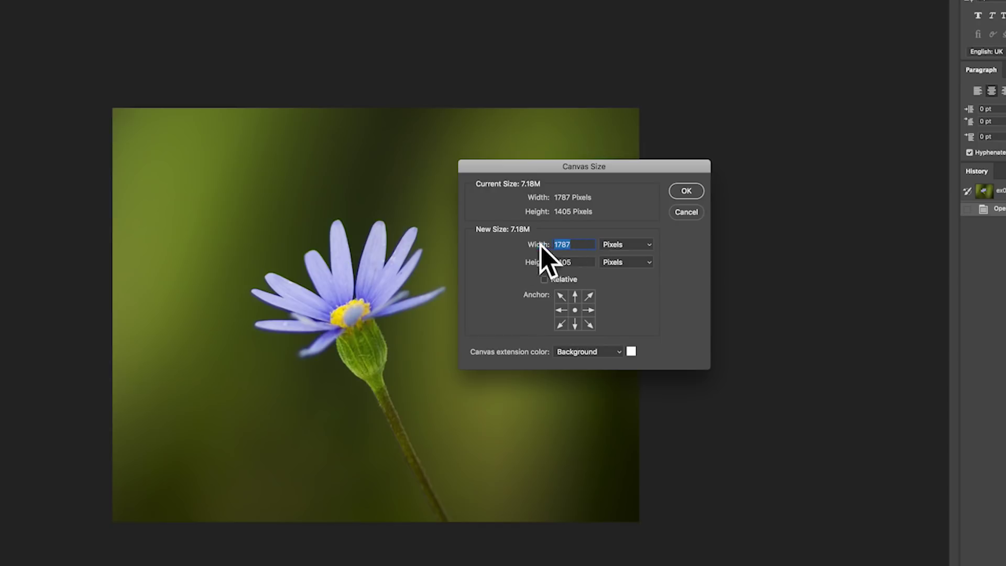
double_click(575, 244)
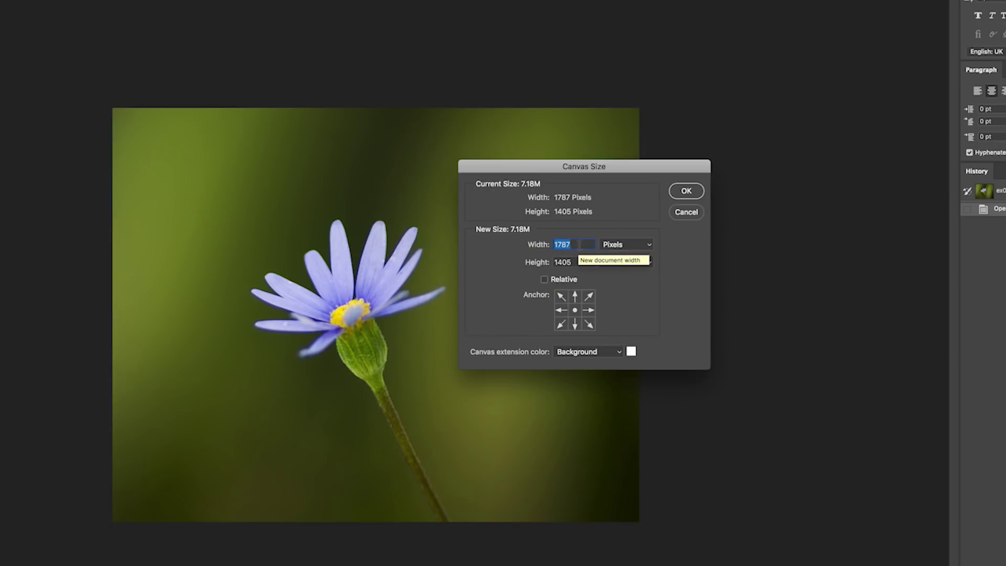
text(2100)
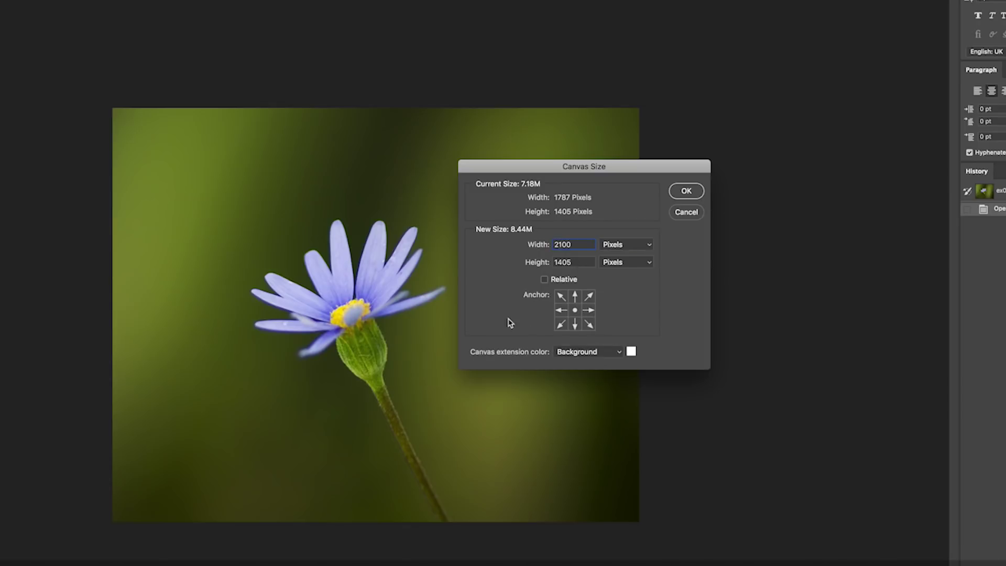
click(588, 312)
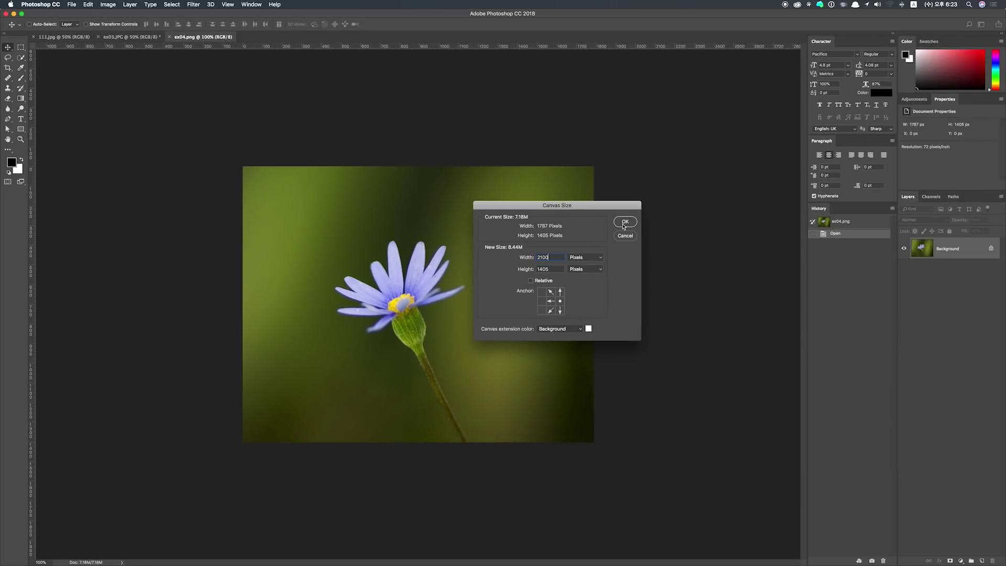
click(624, 224)
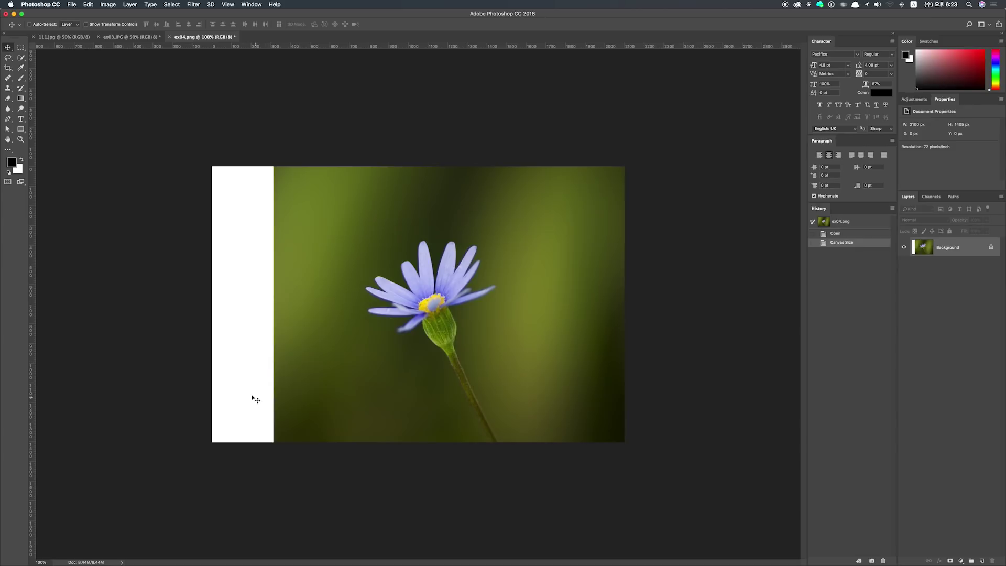
Step: Marquee-select the left edge strip and stretch it leftward over the white area
click(18, 48)
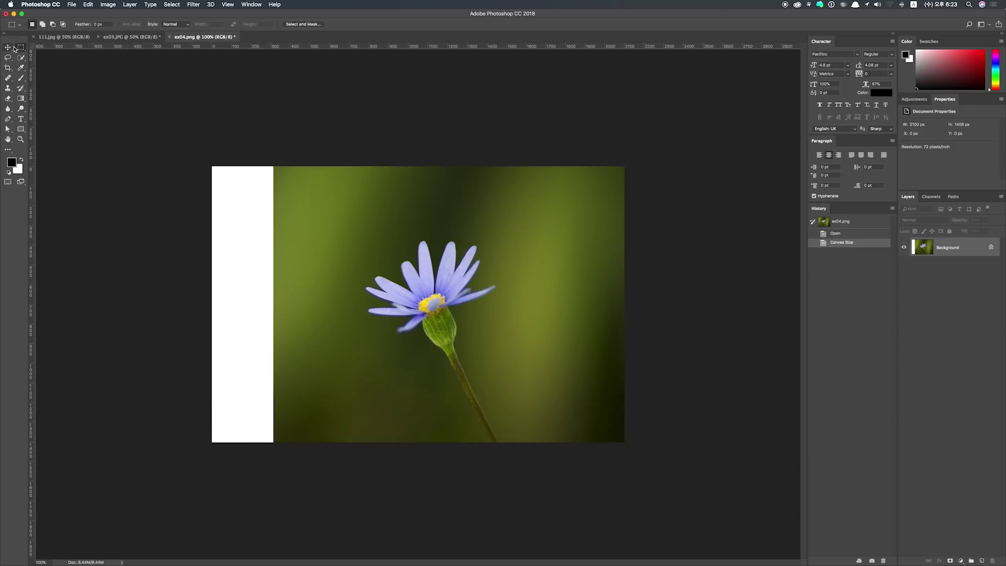
drag(264, 154, 353, 456)
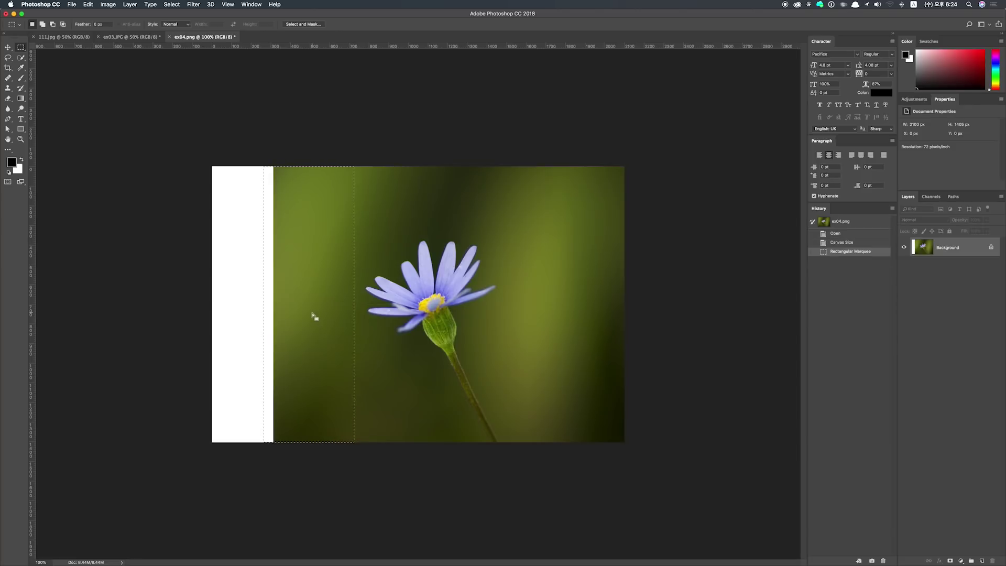
key(ctrl+t)
drag(264, 304, 190, 300)
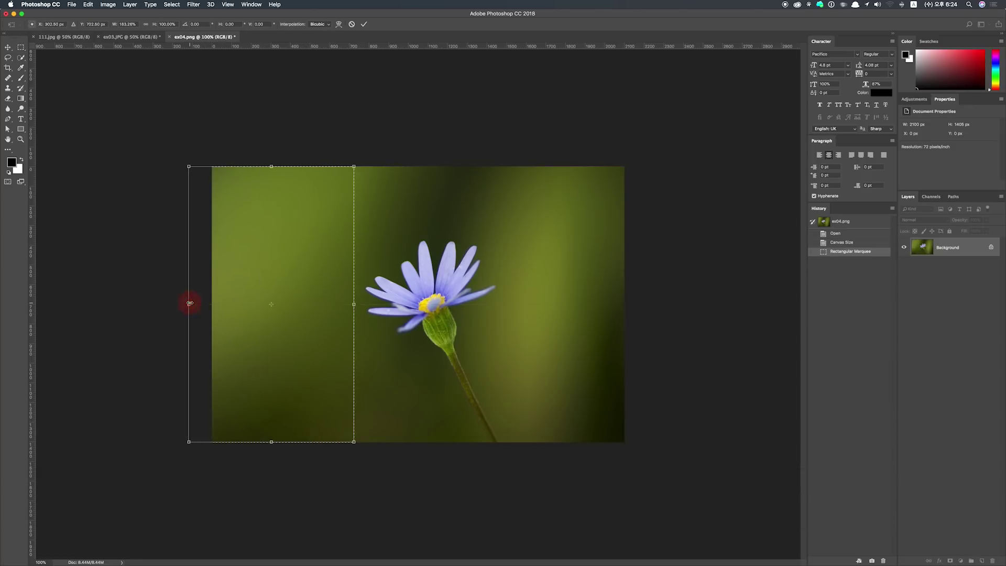
key(Return)
Step: Deselect, then view the History Open state to compare with the original
right_click(280, 286)
click(298, 290)
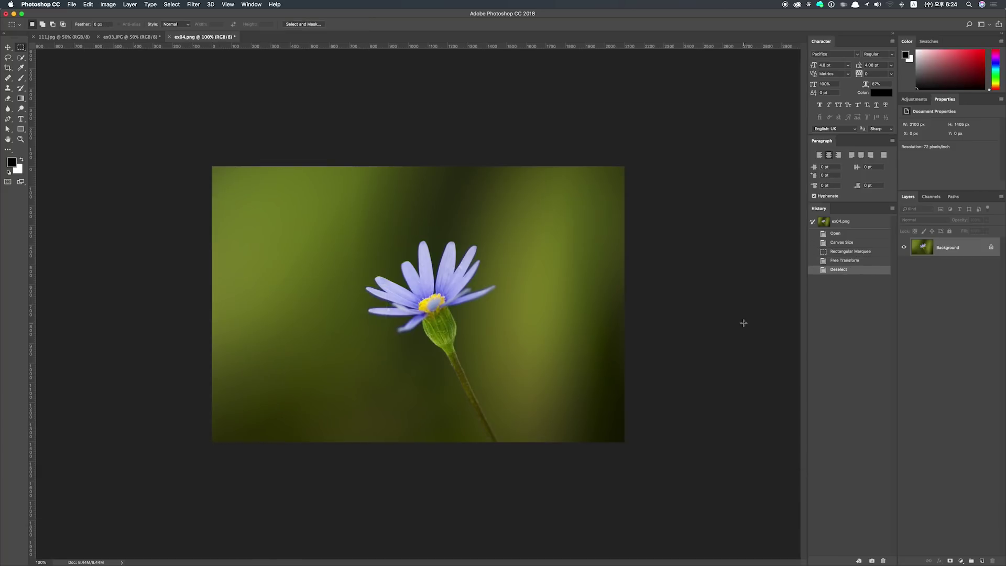
click(837, 234)
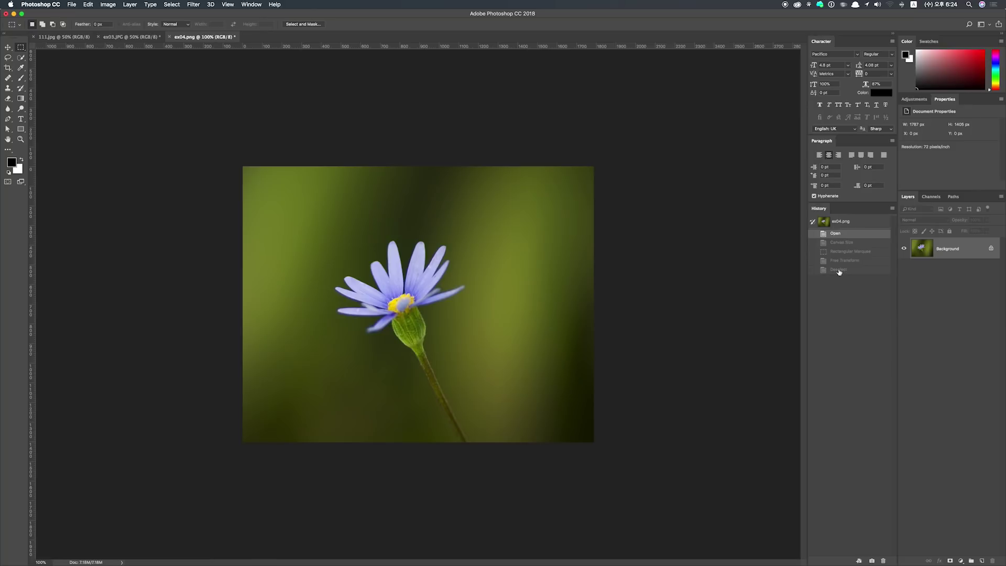
Step: Restore the widened flower photo via Deselect in History, then bring up 111.jpg
click(839, 270)
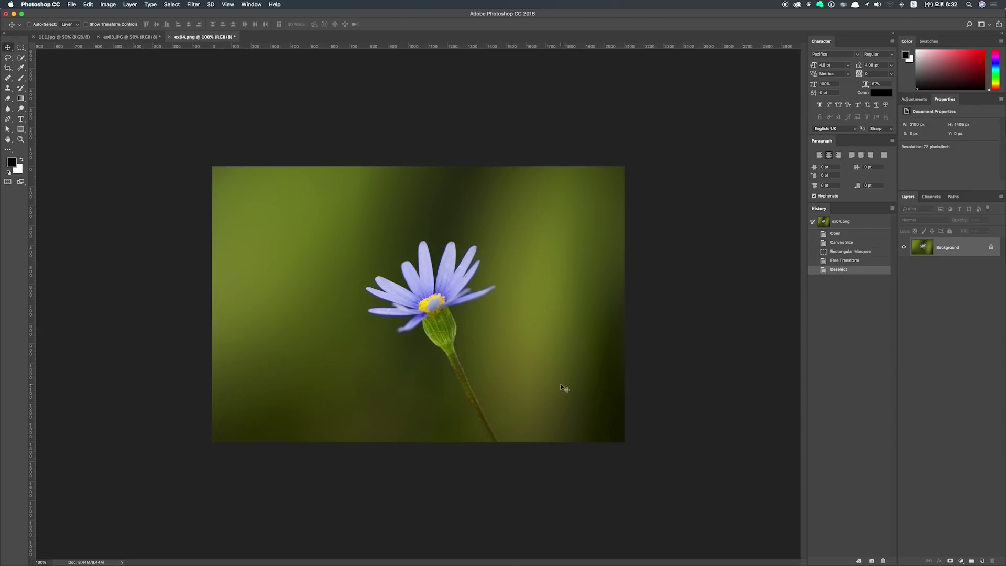
click(133, 37)
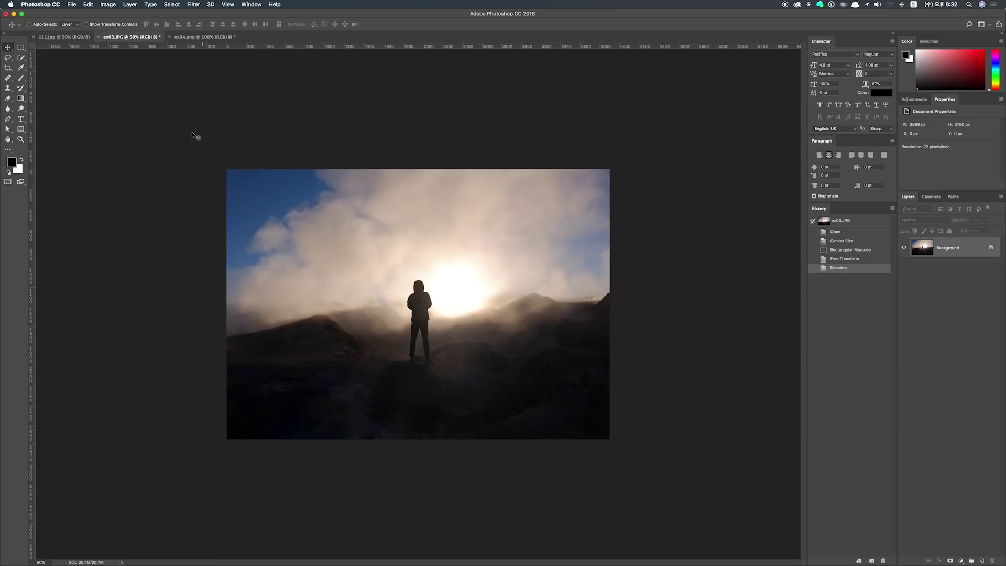
click(74, 38)
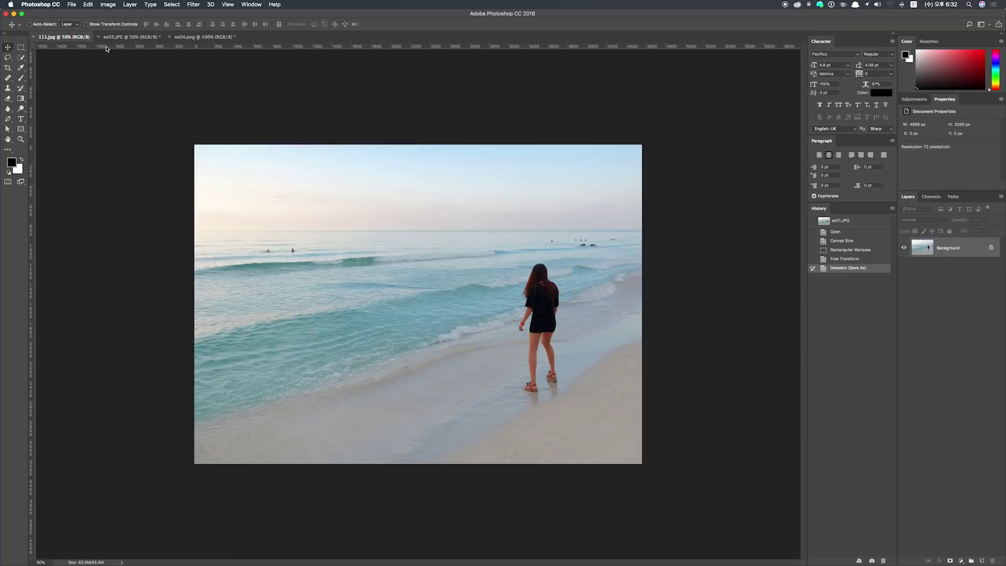